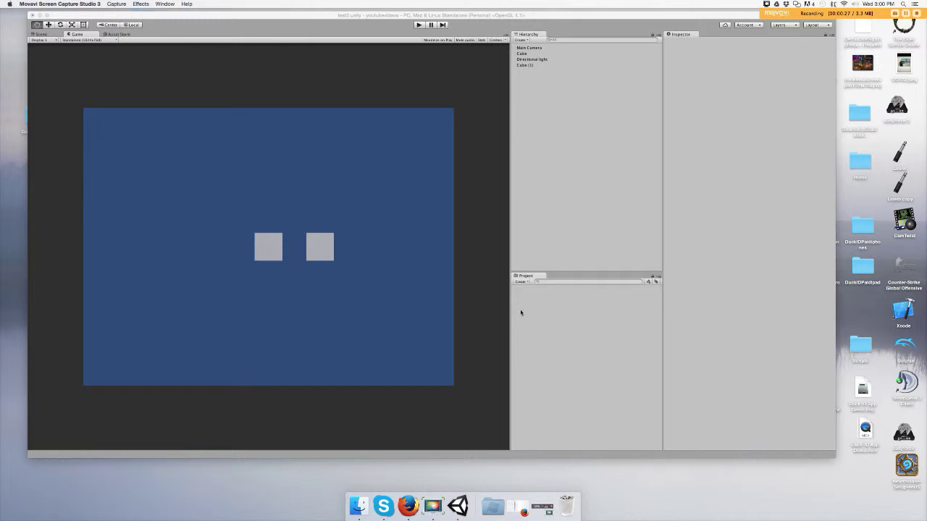
Create a new project folder named Materials.
{"action": "left_click", "coordinate": [523, 285]}
{"action": "left_click", "coordinate": [522, 282]}
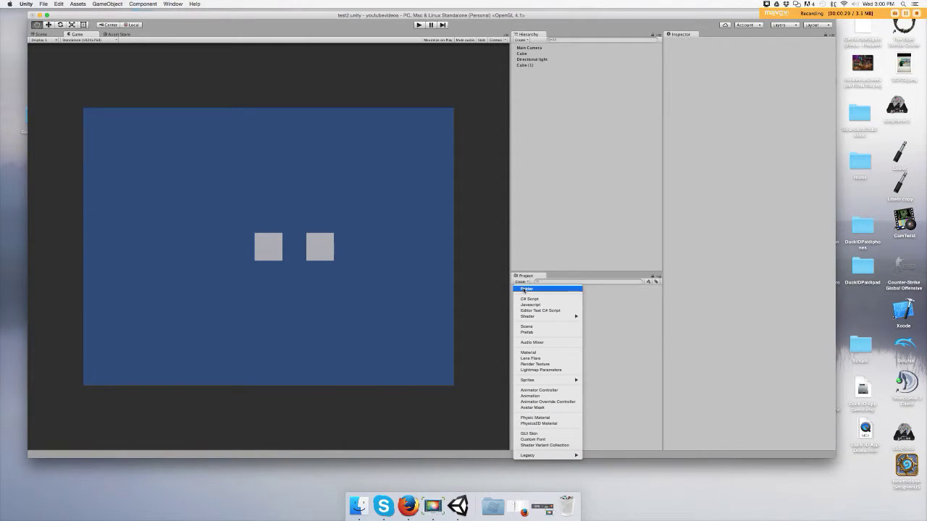
{"action": "left_click", "coordinate": [526, 289]}
{"action": "key", "text": "BackSpace"}
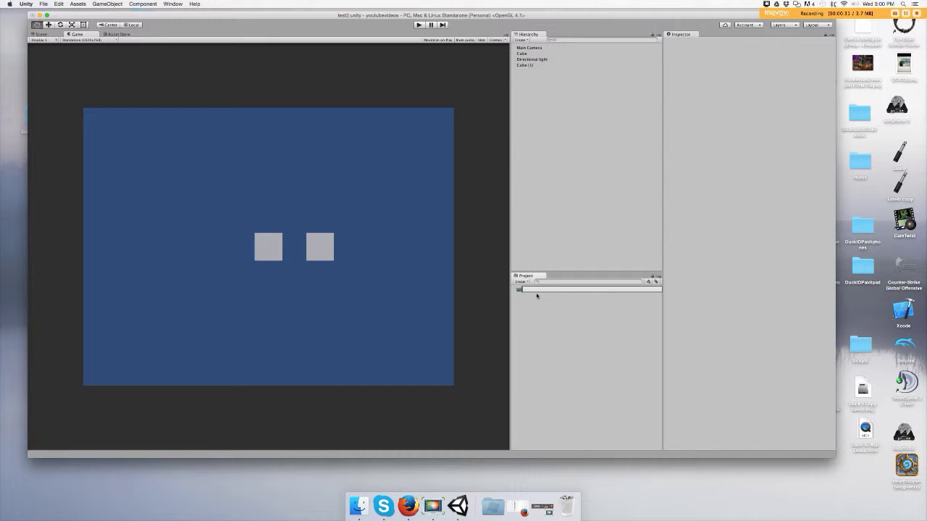
{"action": "type", "text": "Materials"}
{"action": "key", "text": "Return"}
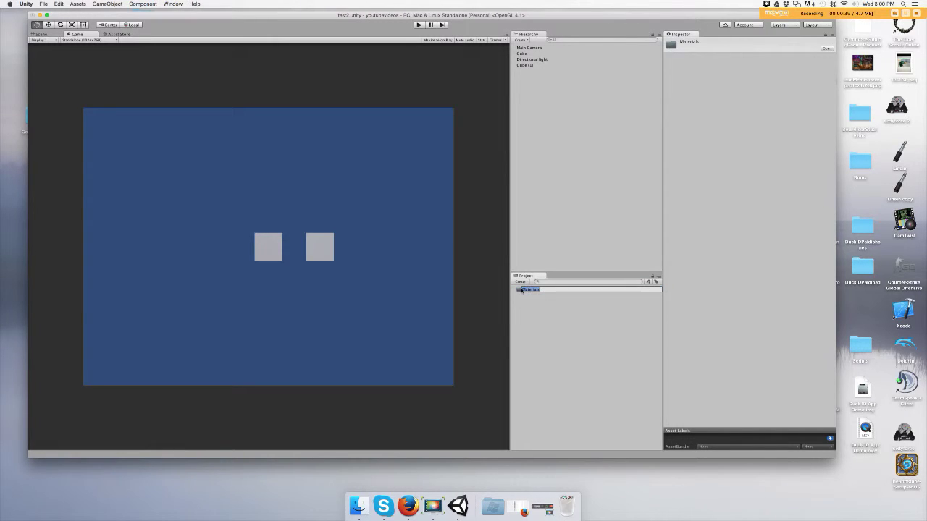
Duplicate the Materials folder and rename the copy Textures.
{"action": "key", "text": "super+d"}
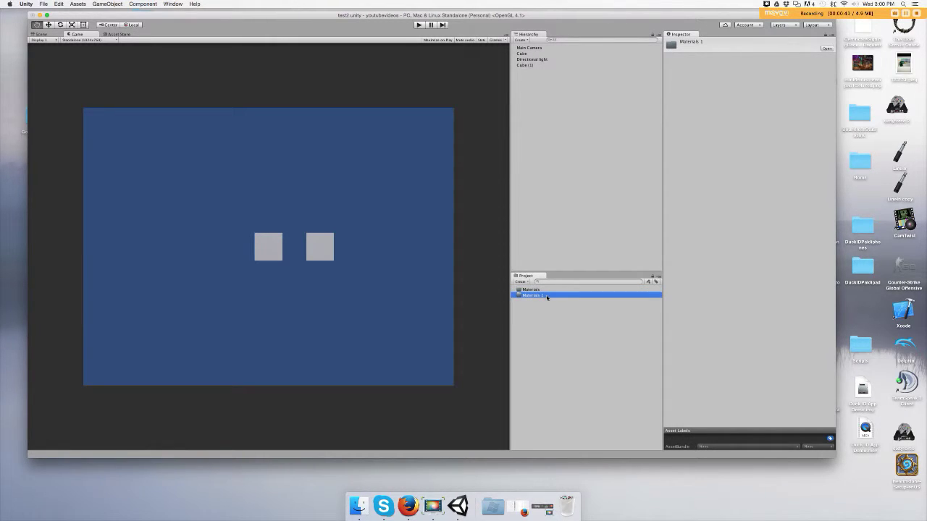
{"action": "left_click", "coordinate": [546, 296]}
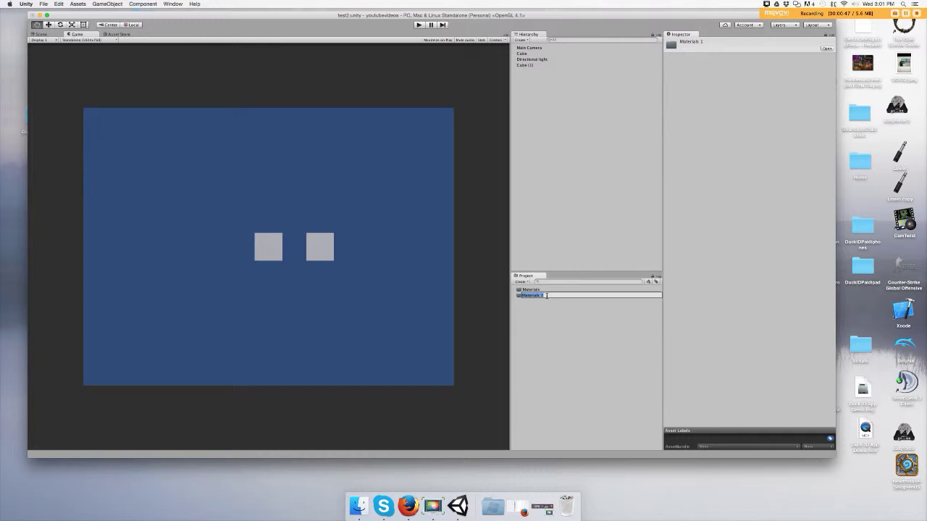
{"action": "key", "text": "BackSpace"}
{"action": "type", "text": "Textures"}
{"action": "key", "text": "Return"}
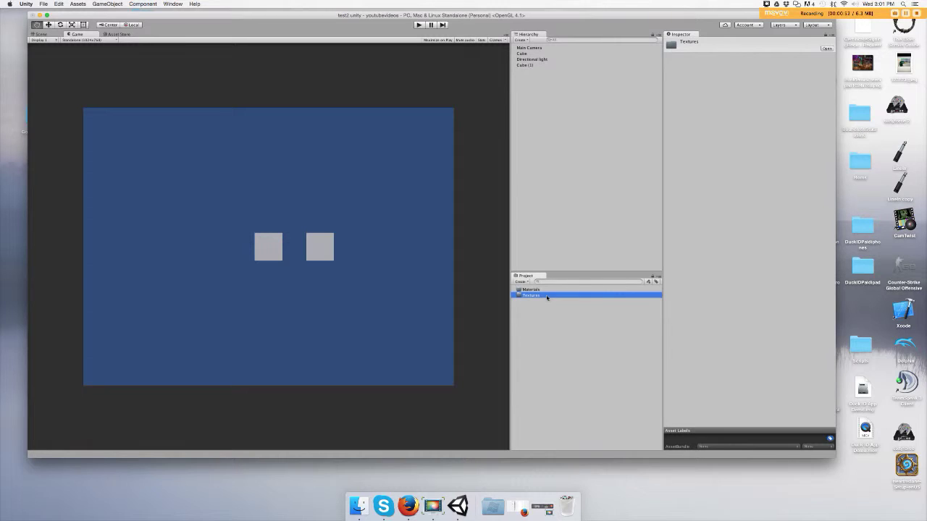
Create a new material named Red inside the Materials folder.
{"action": "left_click", "coordinate": [536, 289]}
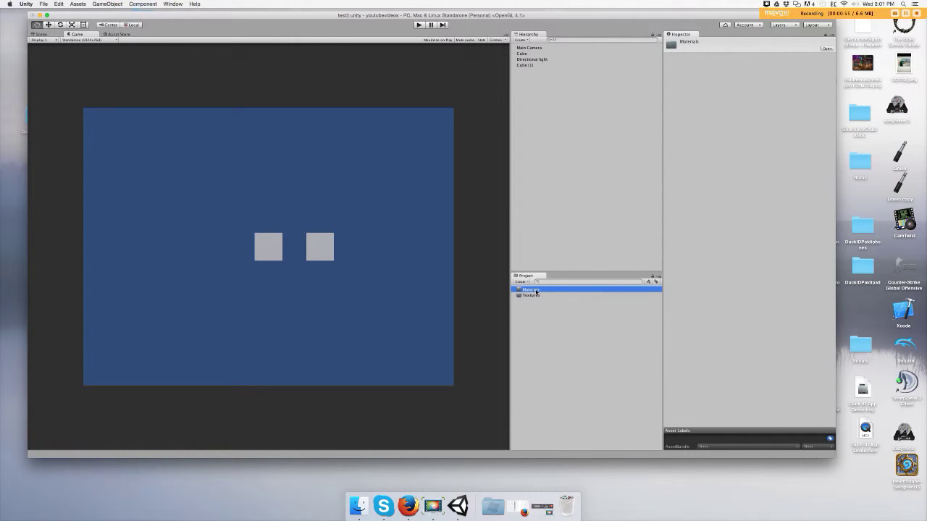
{"action": "right_click", "coordinate": [537, 290]}
{"action": "mouse_move", "coordinate": [550, 293]}
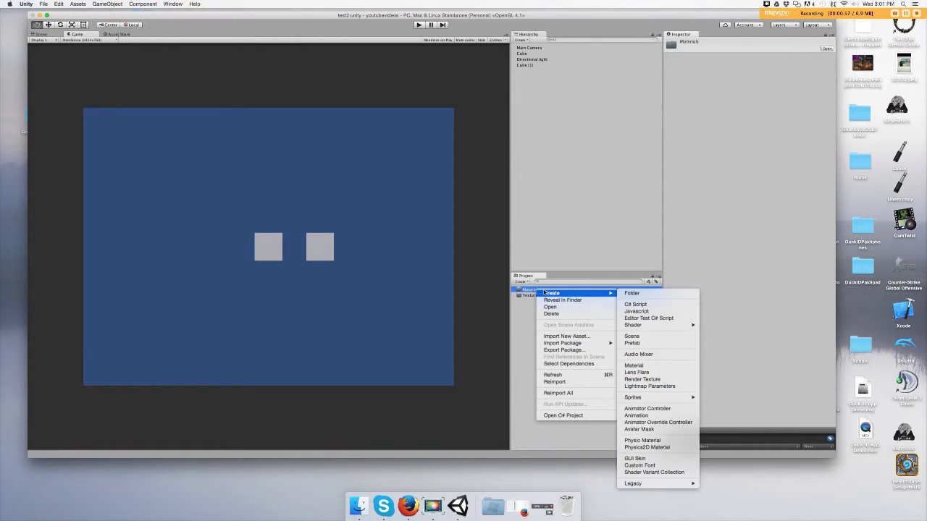
{"action": "left_click", "coordinate": [660, 367]}
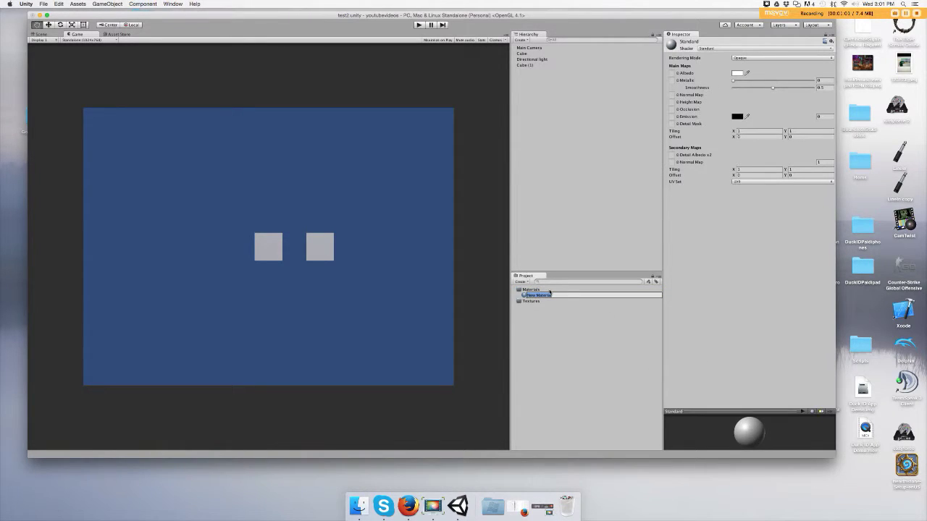
{"action": "key", "text": "BackSpace"}
{"action": "type", "text": "Red"}
{"action": "key", "text": "Return"}
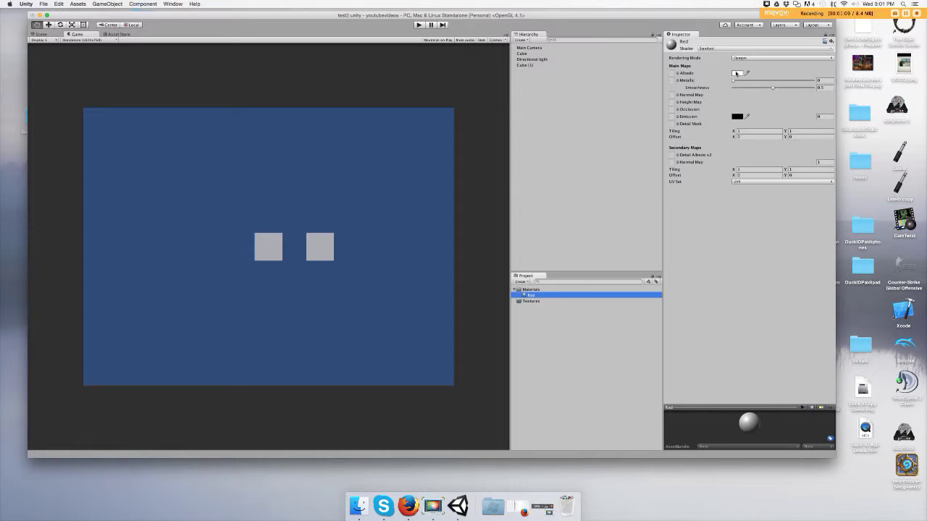
Set the Red material's albedo colour to pure red (FF0000).
{"action": "left_click", "coordinate": [736, 73]}
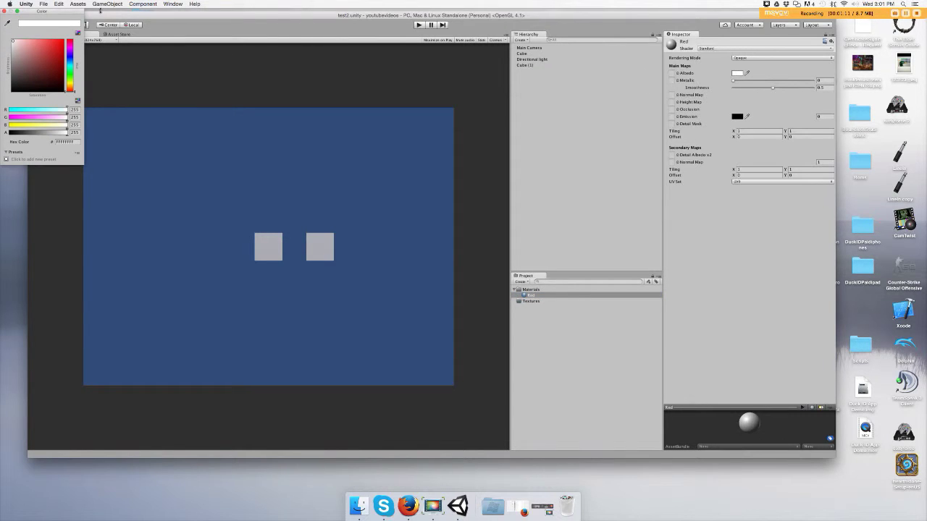
{"action": "left_click_drag", "start_coordinate": [54, 48], "coordinate": [65, 42]}
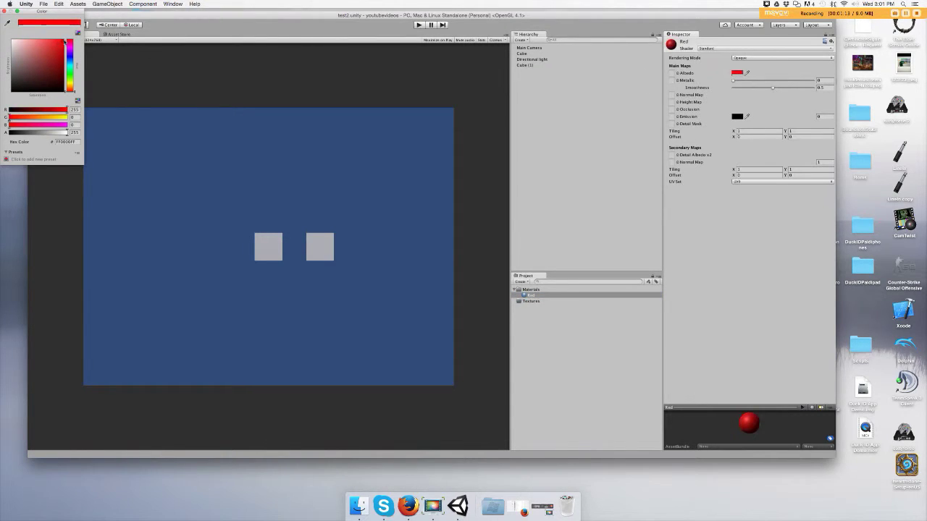
{"action": "left_click", "coordinate": [5, 11]}
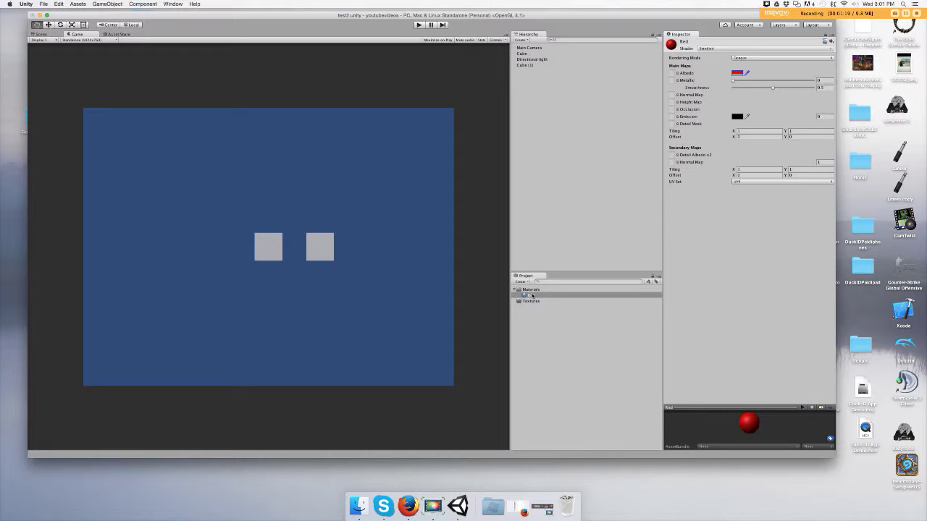
Duplicate the Red material and rename the copy Green.
{"action": "left_click", "coordinate": [532, 296]}
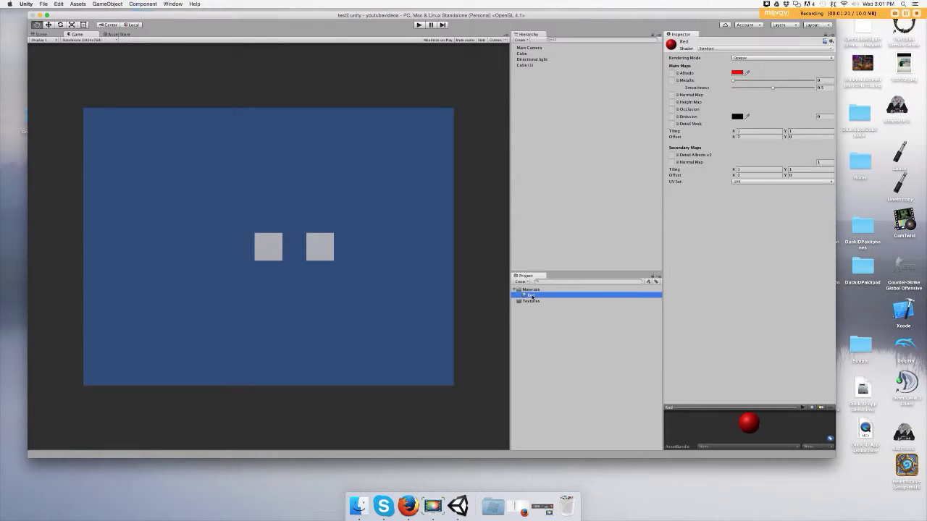
{"action": "left_click", "coordinate": [59, 4]}
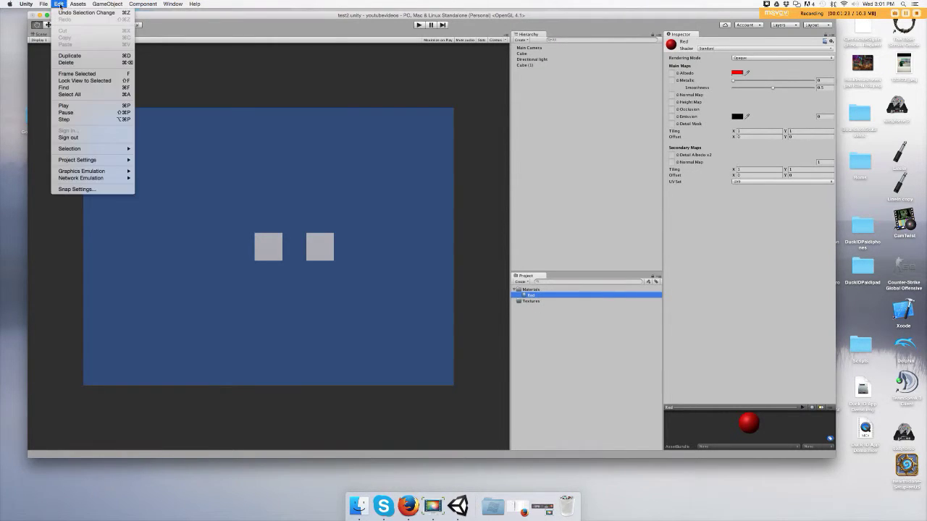
{"action": "left_click", "coordinate": [69, 56]}
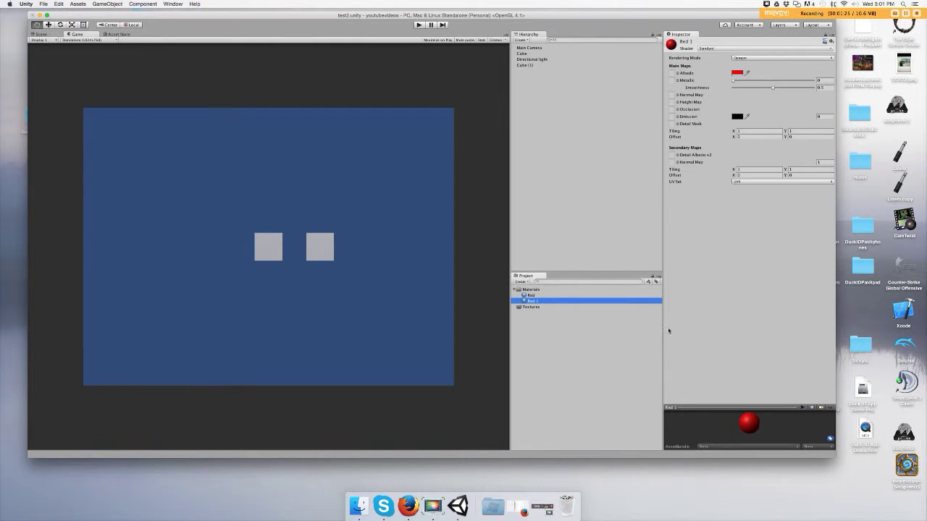
{"action": "left_click", "coordinate": [545, 301]}
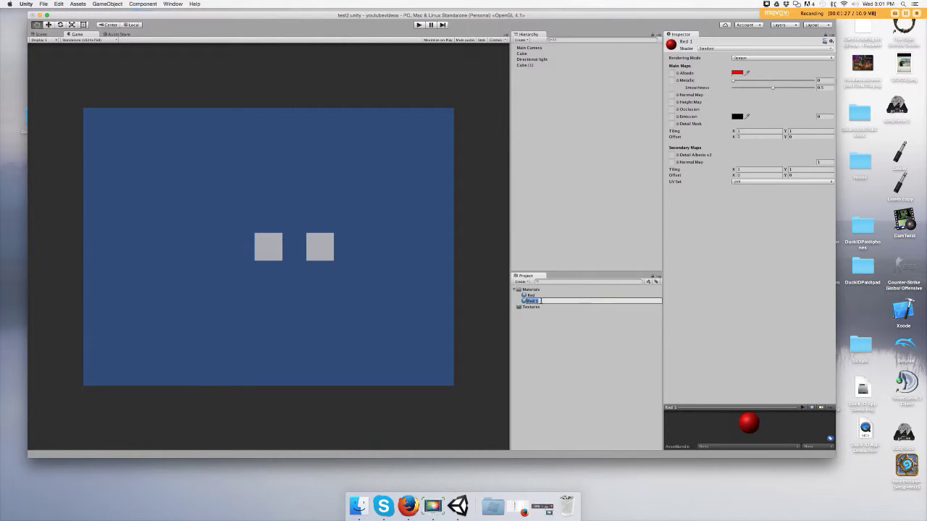
{"action": "key", "text": "BackSpace"}
{"action": "type", "text": "Green"}
{"action": "key", "text": "Return"}
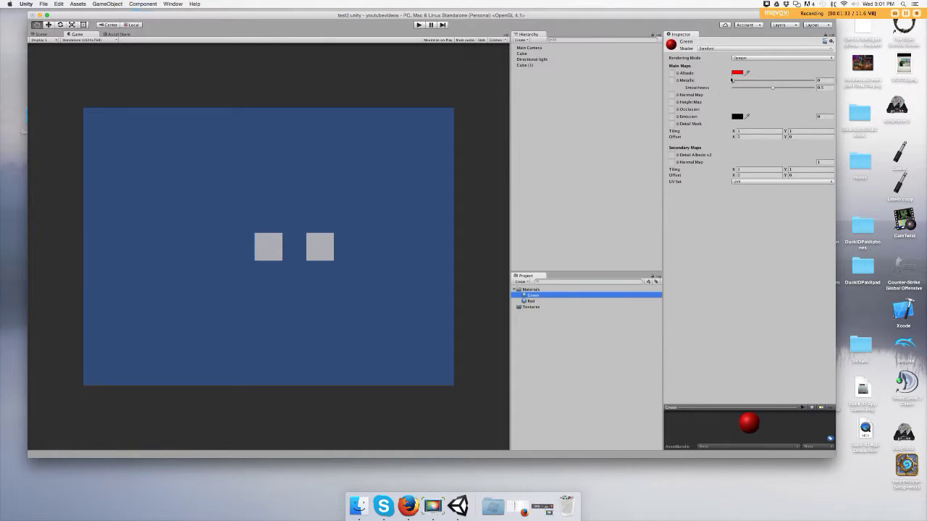
Set the Green material's albedo colour to green (00FF0C).
{"action": "left_click", "coordinate": [736, 72]}
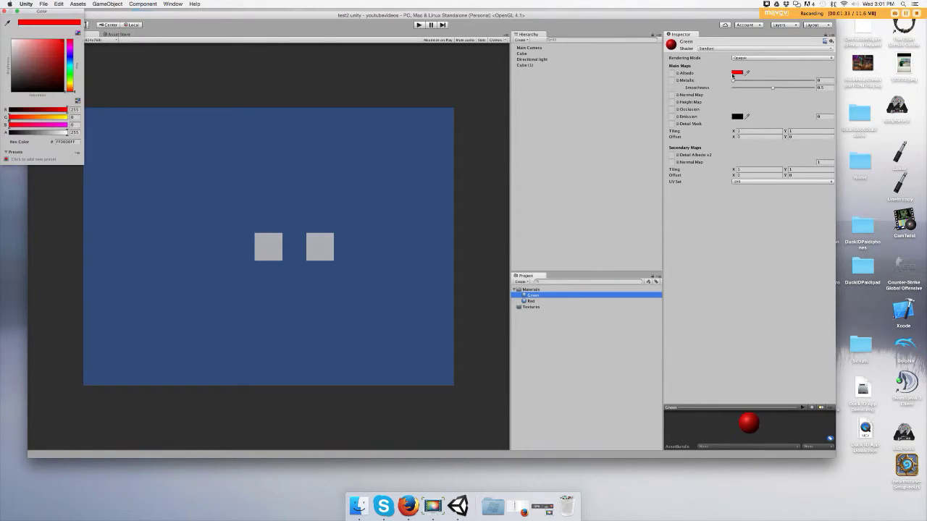
{"action": "left_click", "coordinate": [70, 73]}
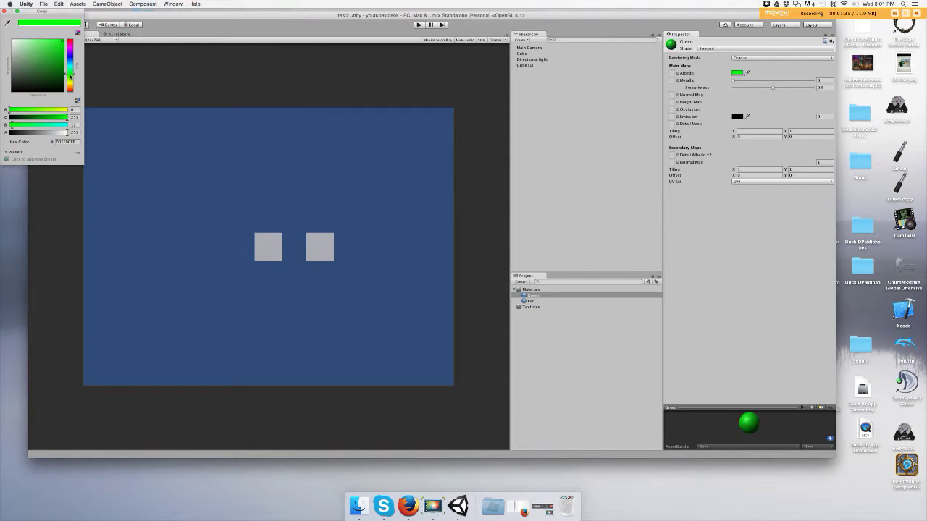
{"action": "left_click", "coordinate": [5, 11]}
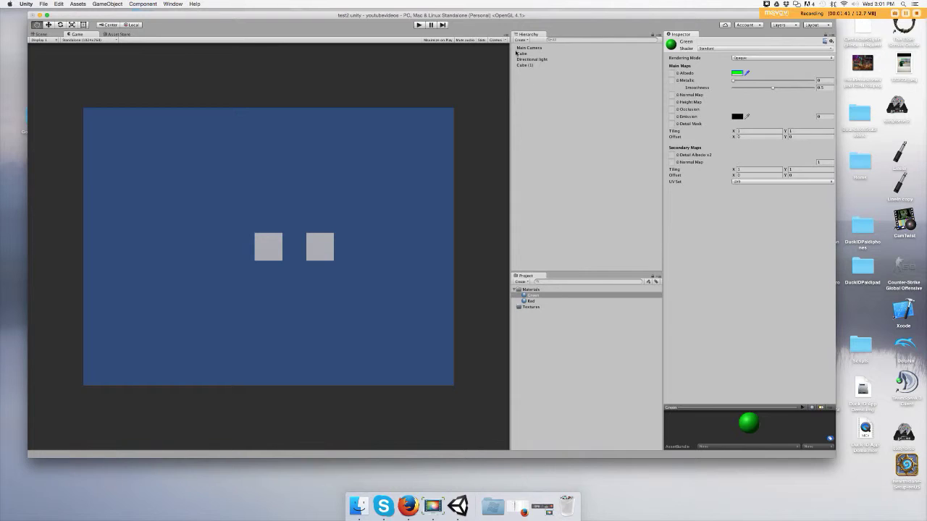
Assign the Red material to the Cube's Mesh Renderer so it renders red.
{"action": "left_click", "coordinate": [518, 53]}
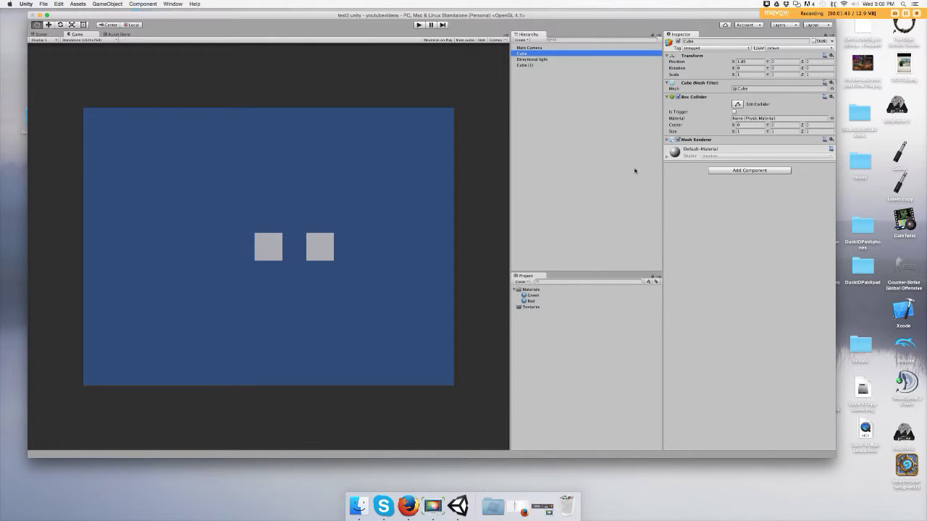
{"action": "left_click", "coordinate": [676, 139]}
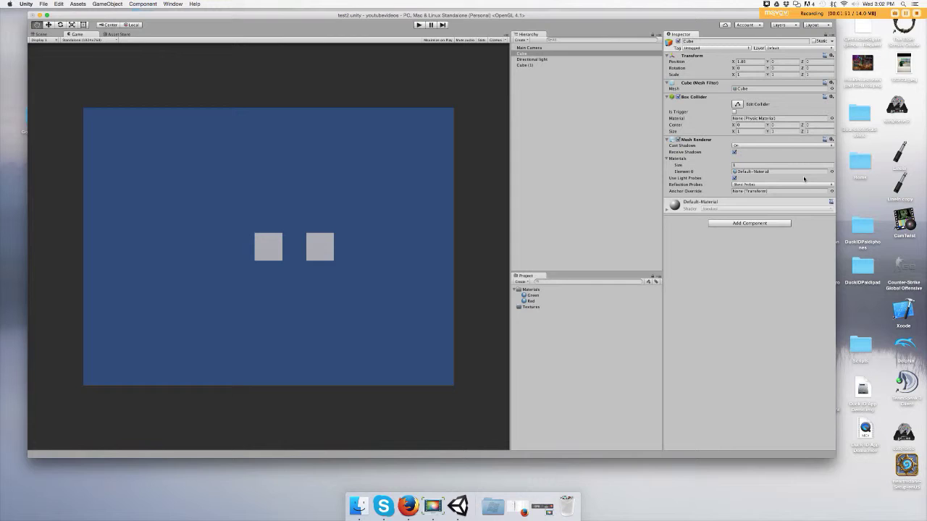
{"action": "left_click", "coordinate": [832, 172]}
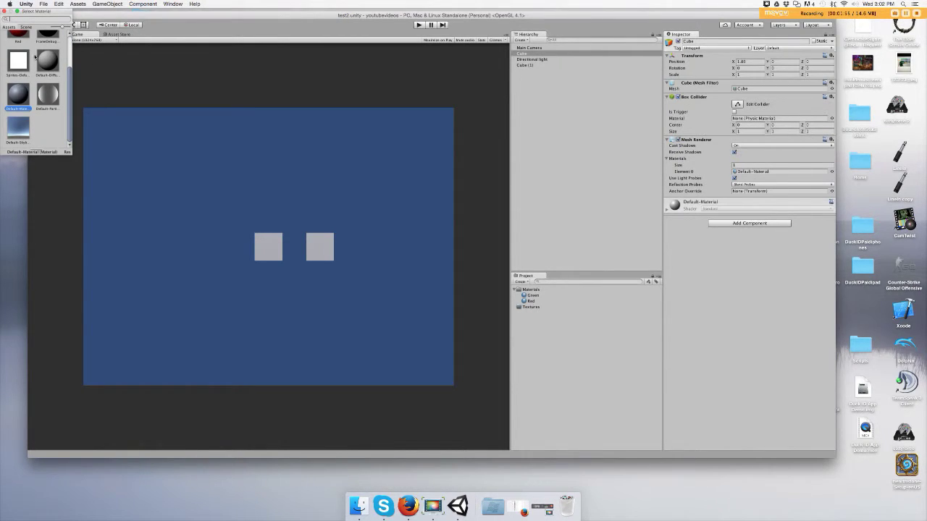
{"action": "scroll", "coordinate": [37, 64], "scroll_direction": "up", "scroll_amount": 3}
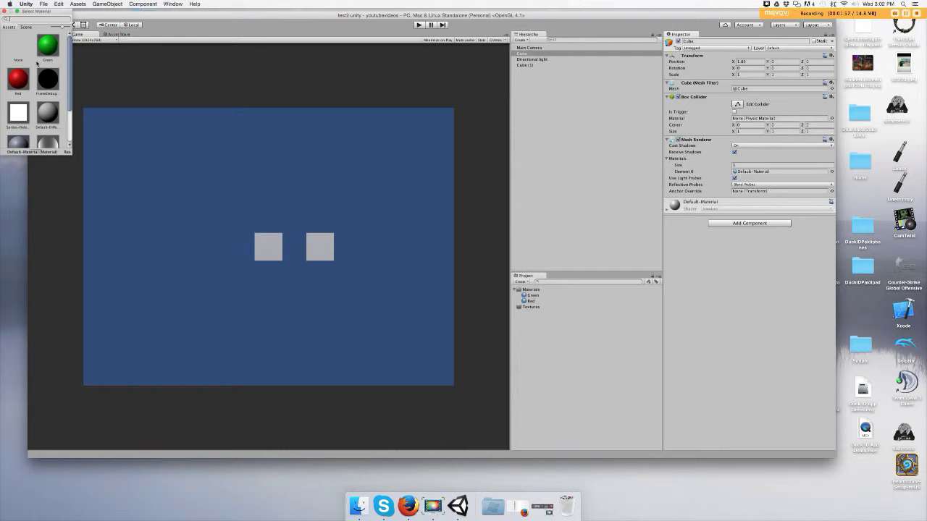
{"action": "left_click", "coordinate": [27, 86]}
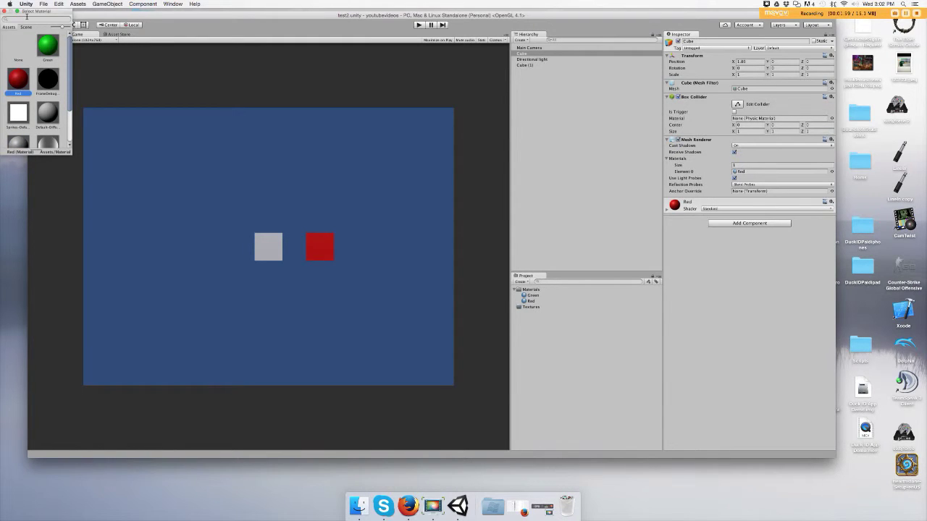
{"action": "left_click", "coordinate": [4, 12]}
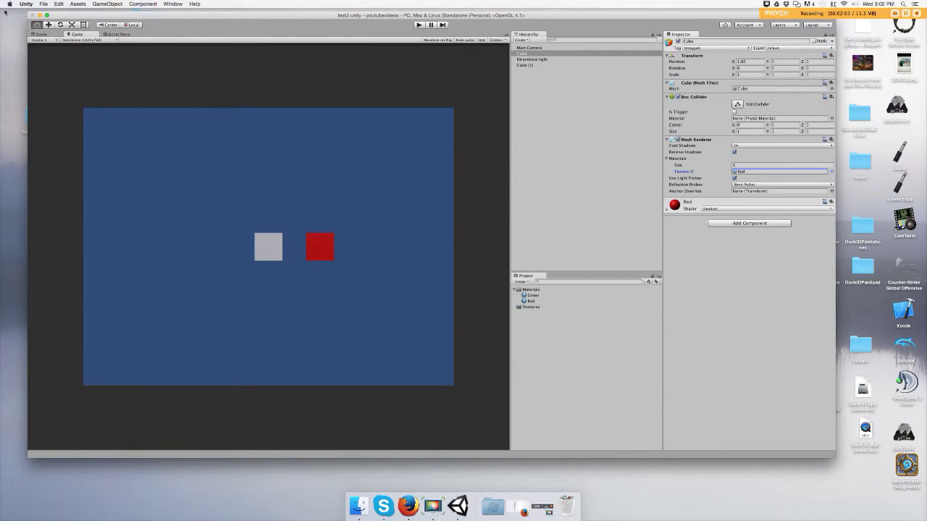
{"action": "left_click", "coordinate": [530, 66]}
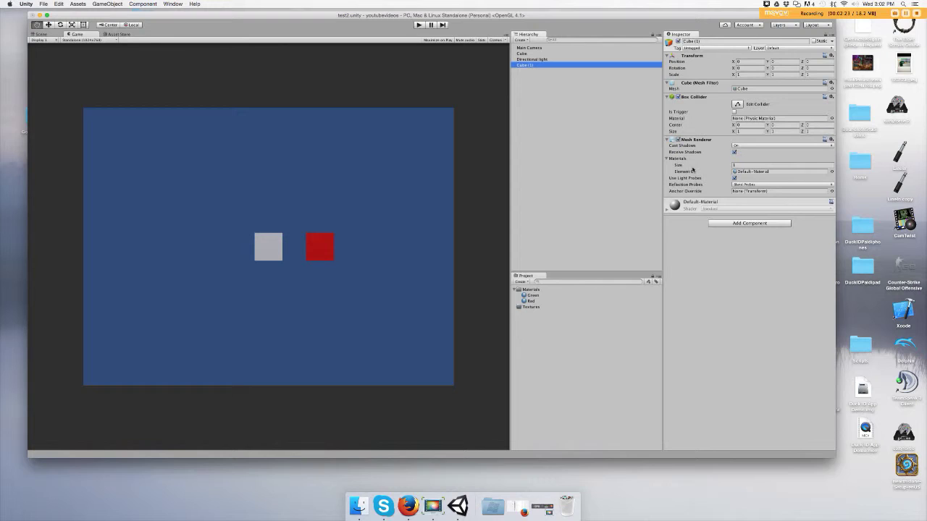
Put the Green material in Cube (1)'s Element 0 material slot.
{"action": "left_click", "coordinate": [831, 172]}
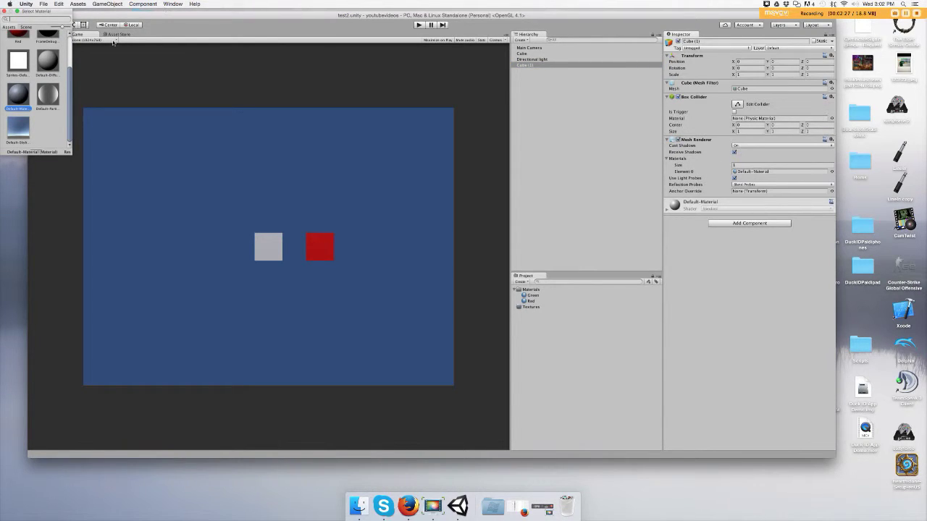
{"action": "scroll", "coordinate": [43, 55], "scroll_direction": "up", "scroll_amount": 3}
{"action": "left_click", "coordinate": [51, 45]}
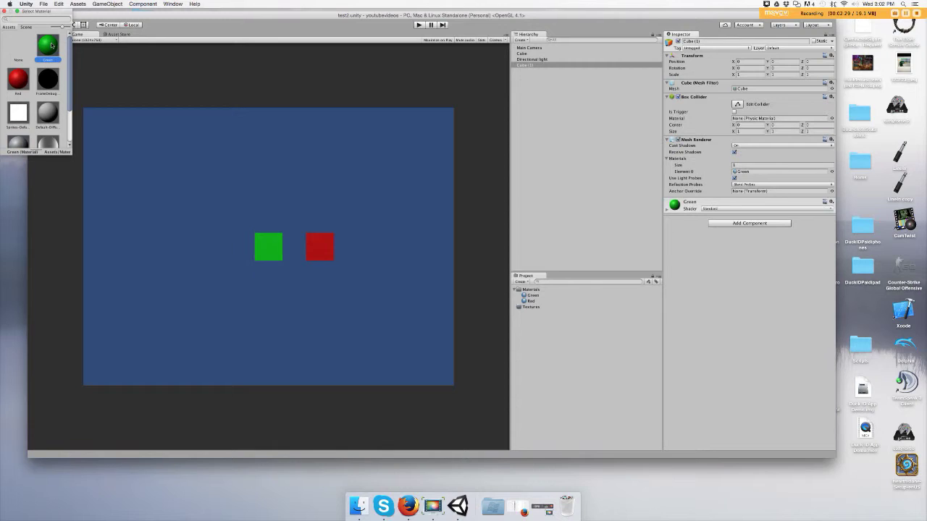
{"action": "left_click", "coordinate": [5, 12]}
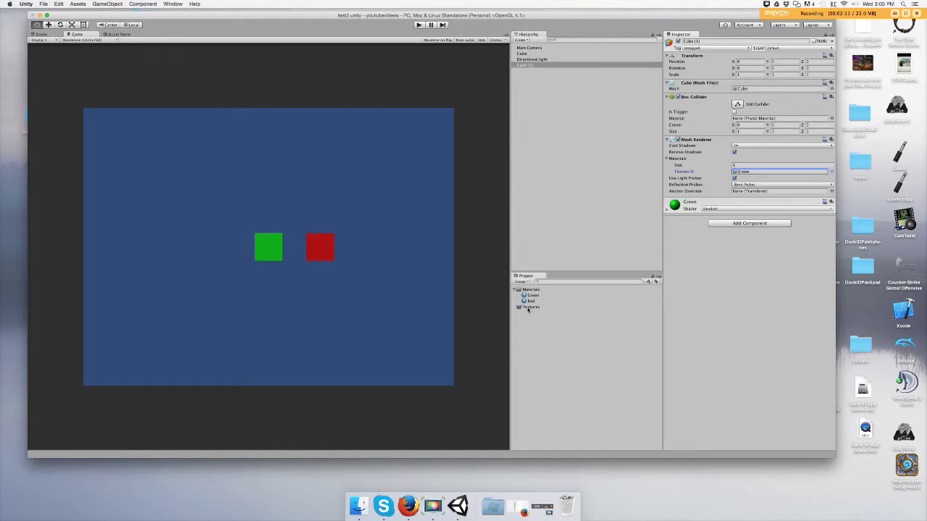
In a new Firefox tab, search Google for 'seamless rock texture'.
{"action": "left_click", "coordinate": [409, 506]}
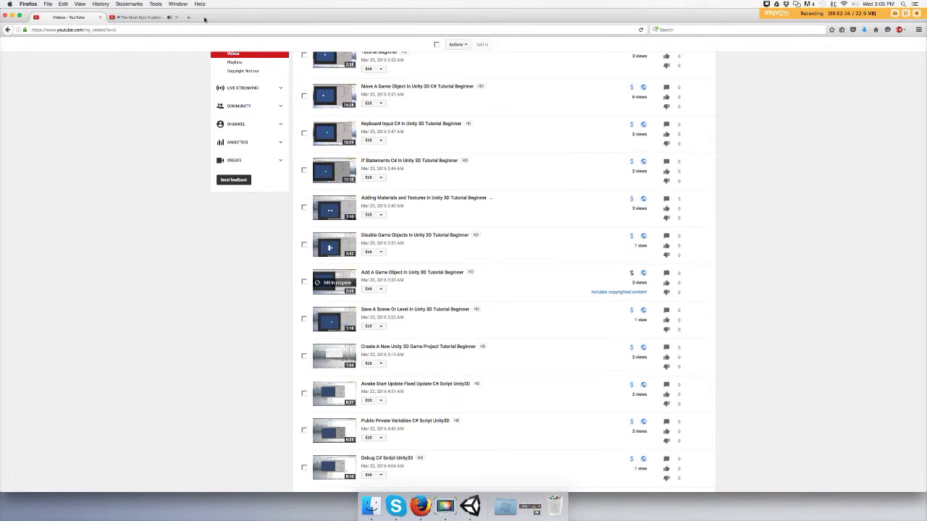
{"action": "left_click", "coordinate": [187, 17]}
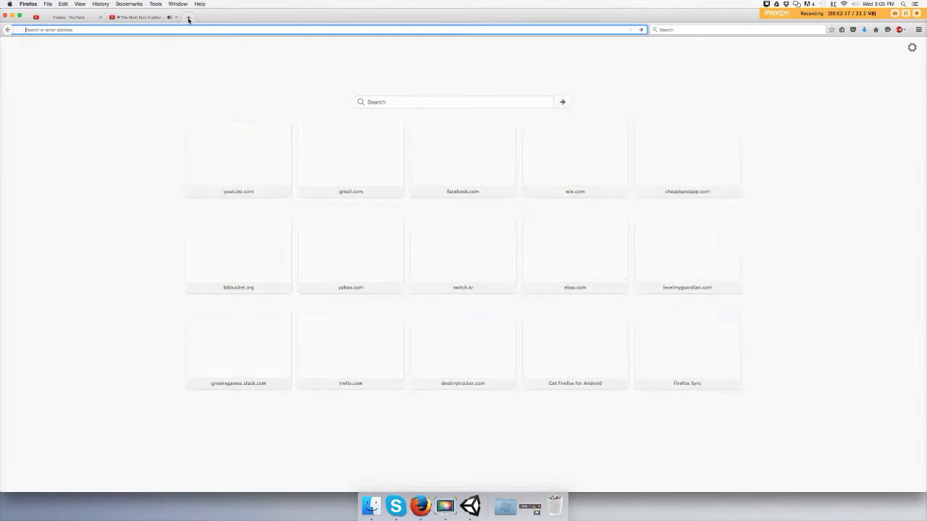
{"action": "left_click", "coordinate": [384, 101]}
{"action": "type", "text": "google"}
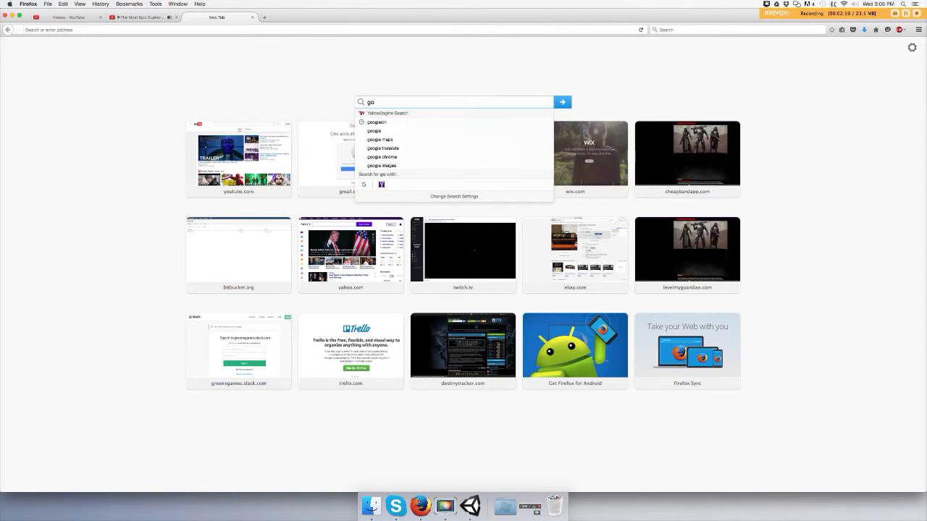
{"action": "key", "text": "Return"}
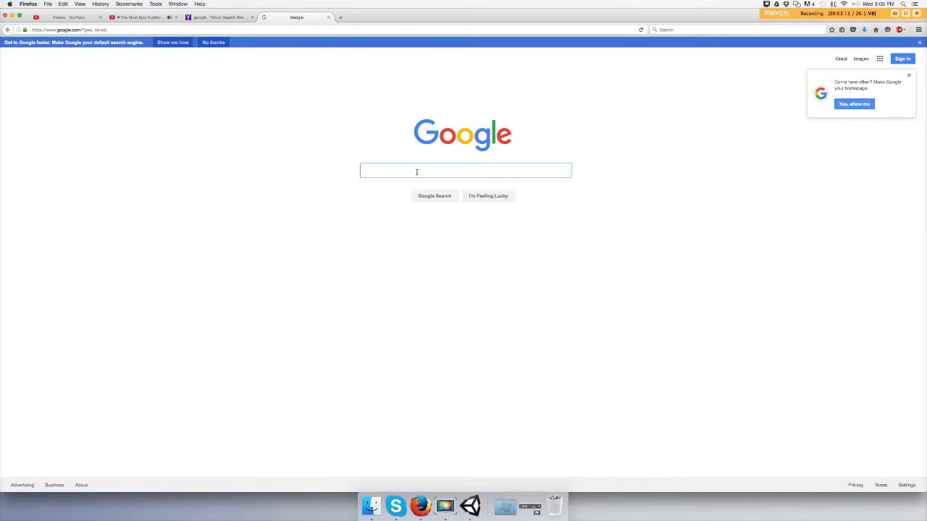
{"action": "type", "text": "seamle"}
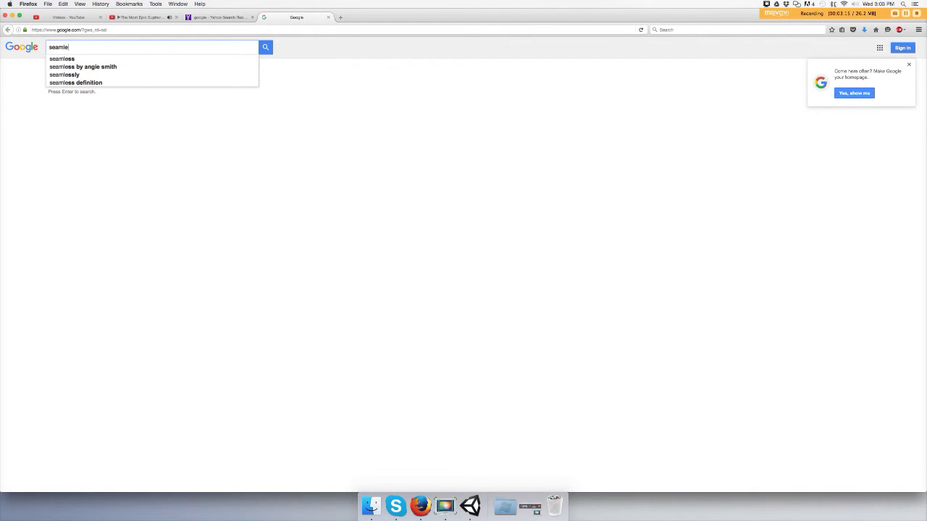
{"action": "type", "text": "ss"}
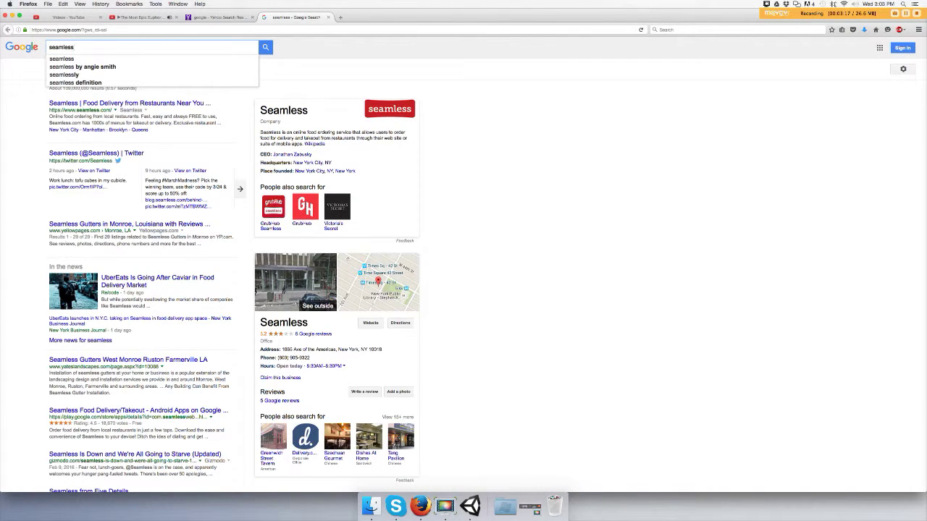
{"action": "type", "text": " rock te"}
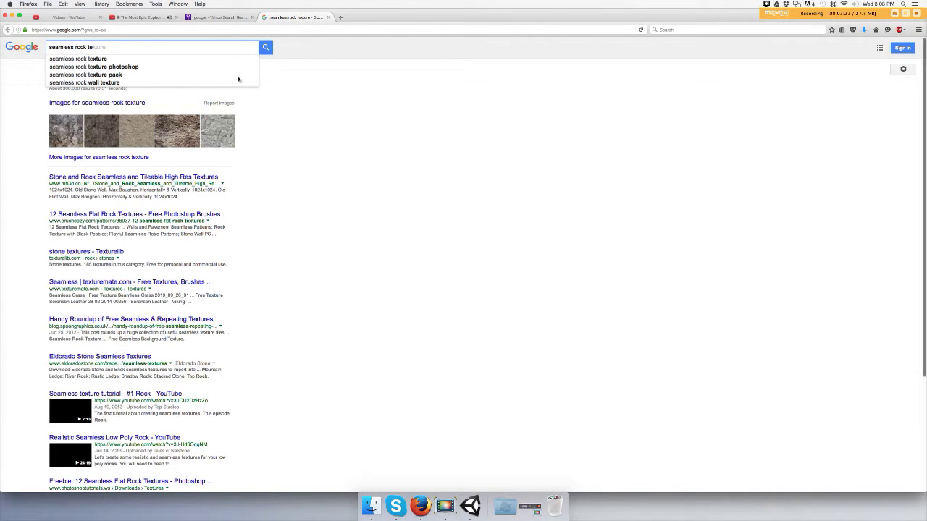
{"action": "left_click", "coordinate": [68, 57]}
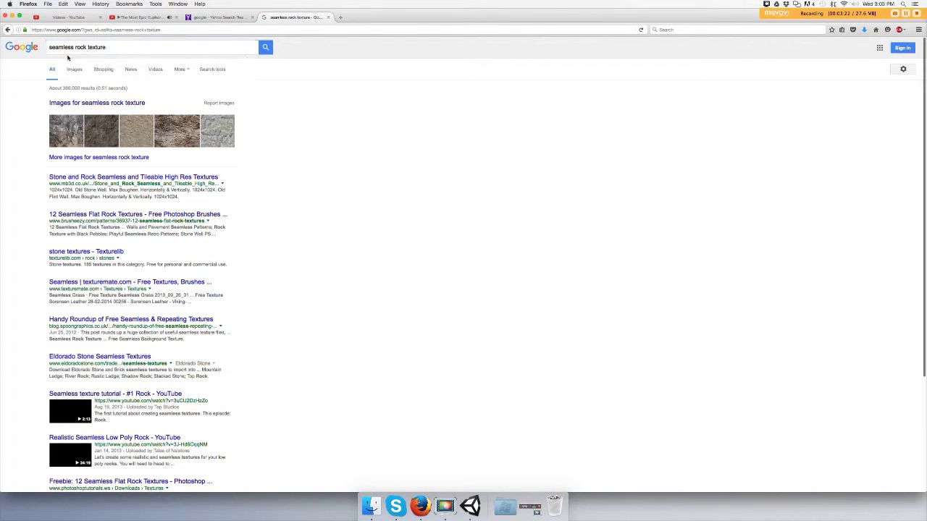
Save the full-size rock texture Rock_07_UV_H_CM_1.jpg to the Desktop.
{"action": "left_click", "coordinate": [71, 137]}
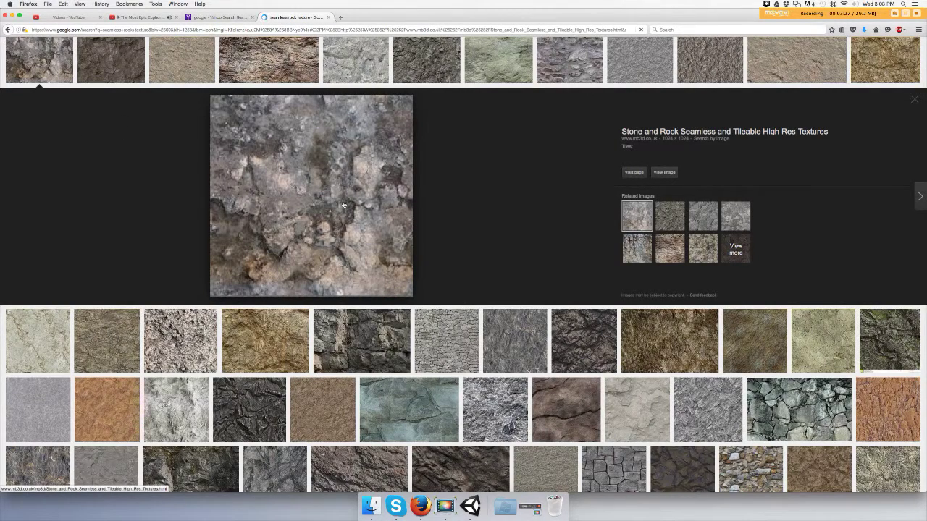
{"action": "left_click", "coordinate": [665, 172]}
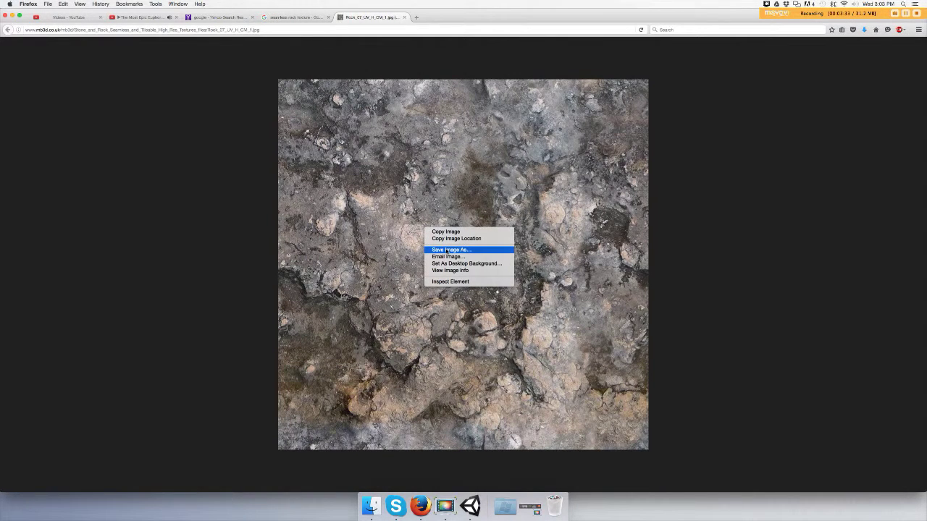
{"action": "left_click", "coordinate": [448, 250]}
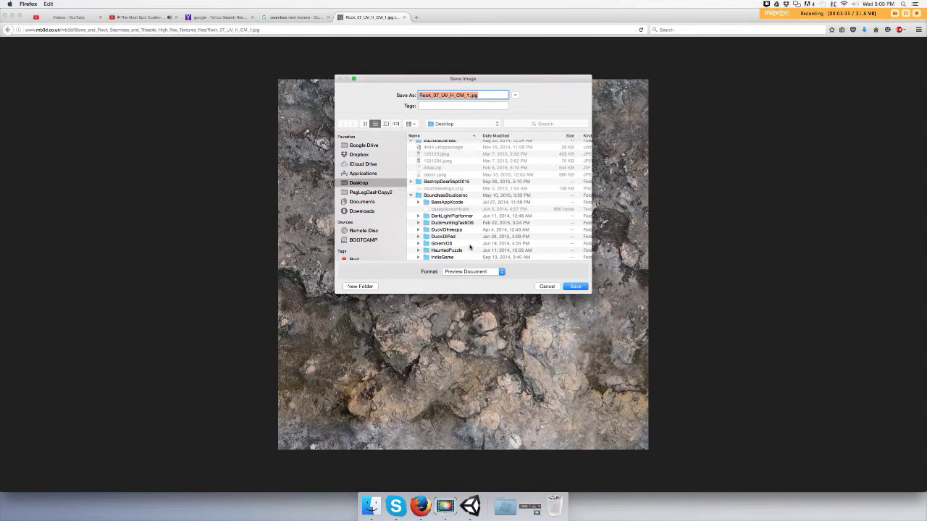
{"action": "left_click", "coordinate": [575, 287]}
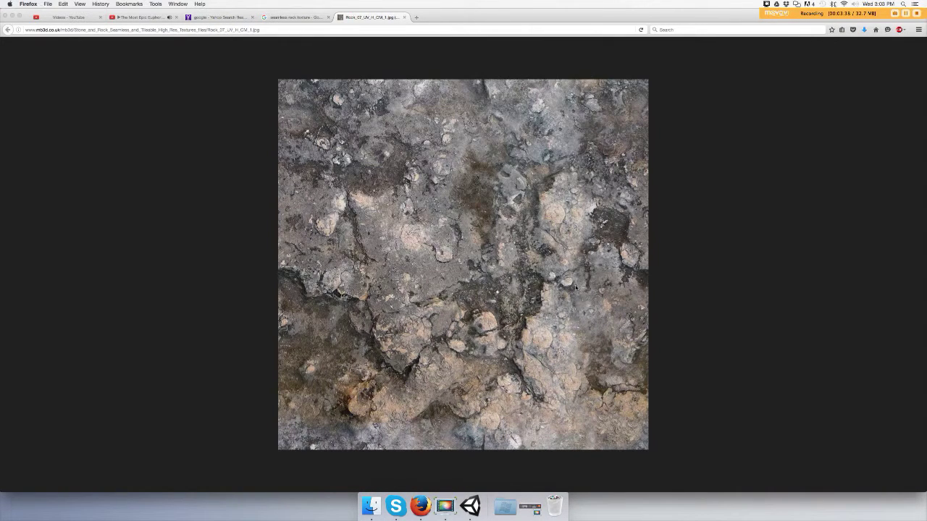
{"action": "left_click", "coordinate": [13, 15]}
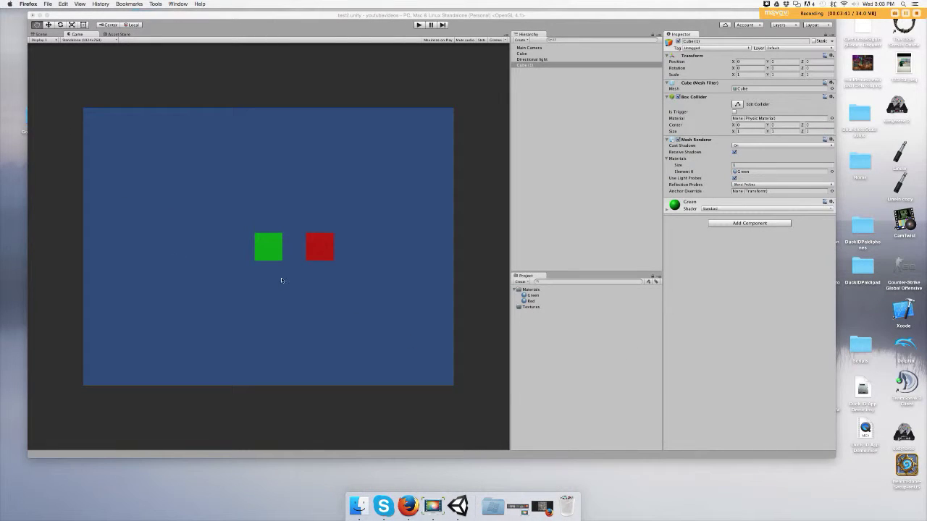
Import Rock_07_UV_H_CM_1.jpg from the Desktop into the Textures folder.
{"action": "left_click", "coordinate": [528, 307]}
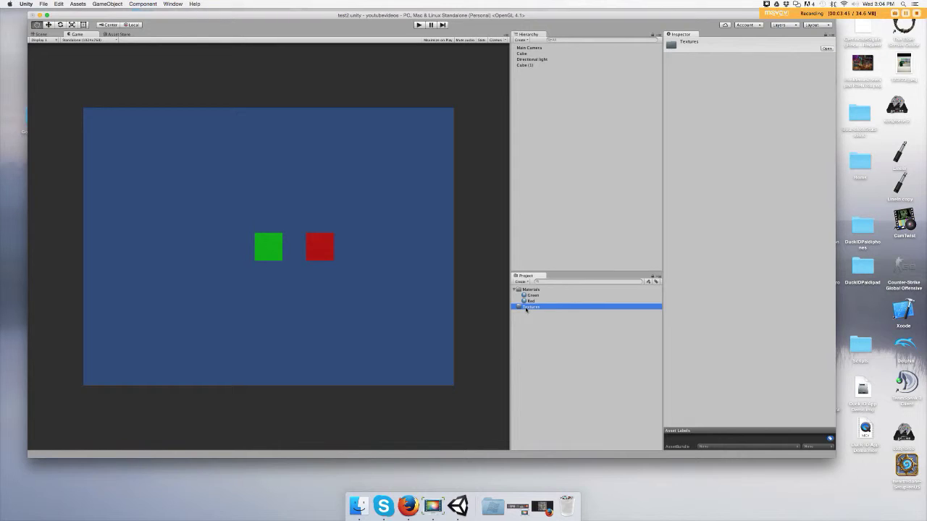
{"action": "right_click", "coordinate": [526, 310]}
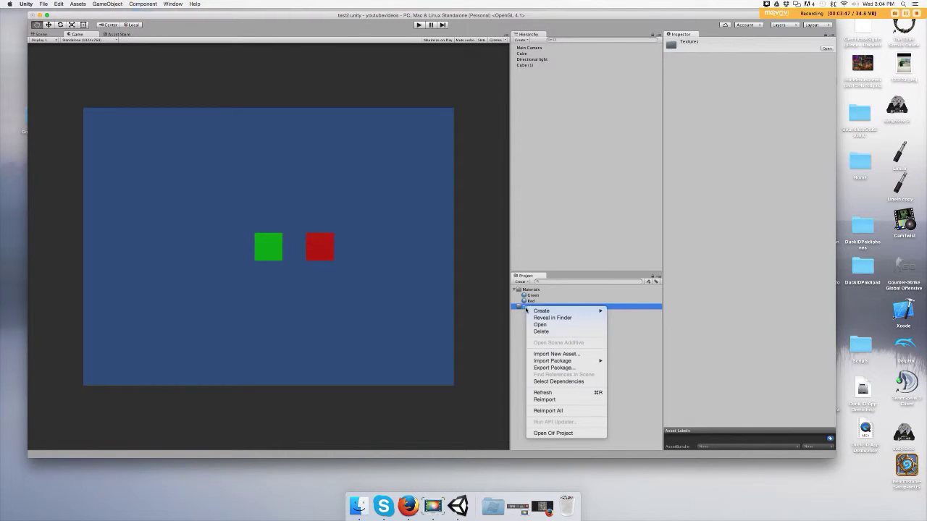
{"action": "mouse_move", "coordinate": [563, 361]}
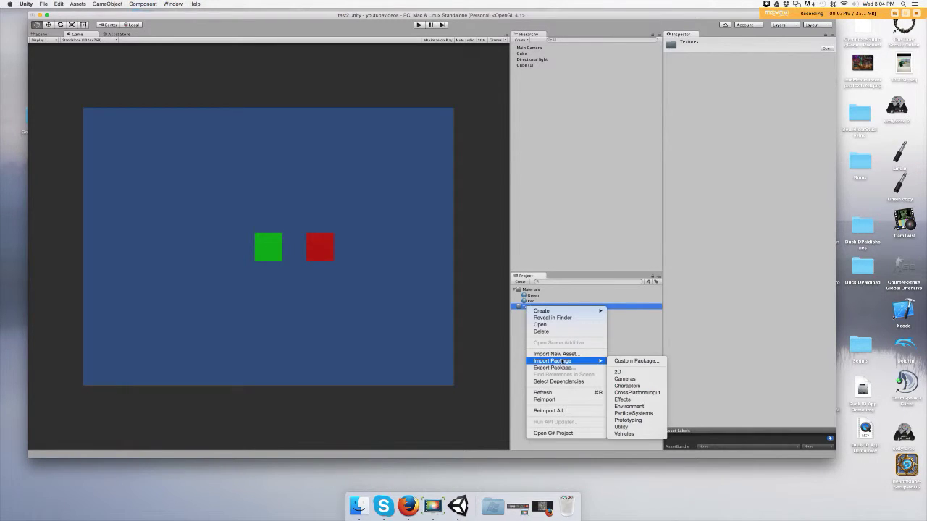
{"action": "left_click", "coordinate": [562, 354]}
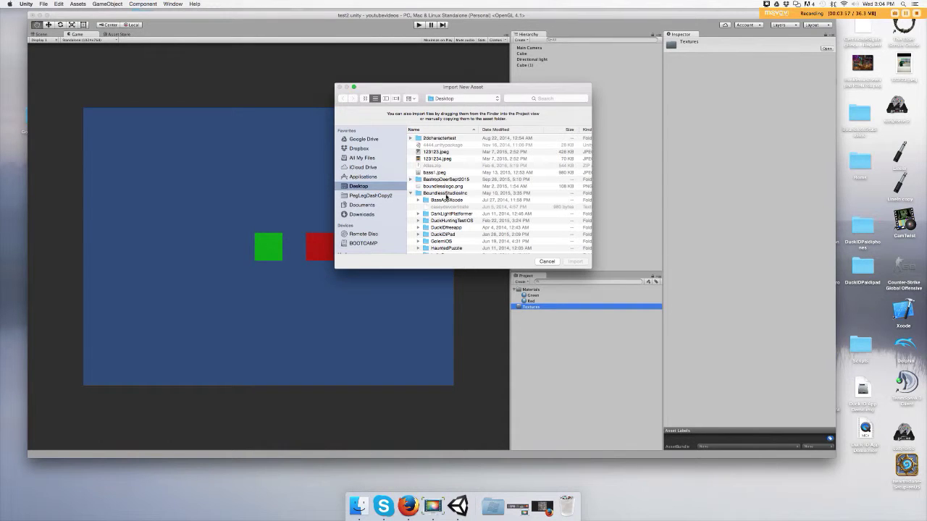
{"action": "scroll", "coordinate": [446, 196], "scroll_direction": "down", "scroll_amount": 15}
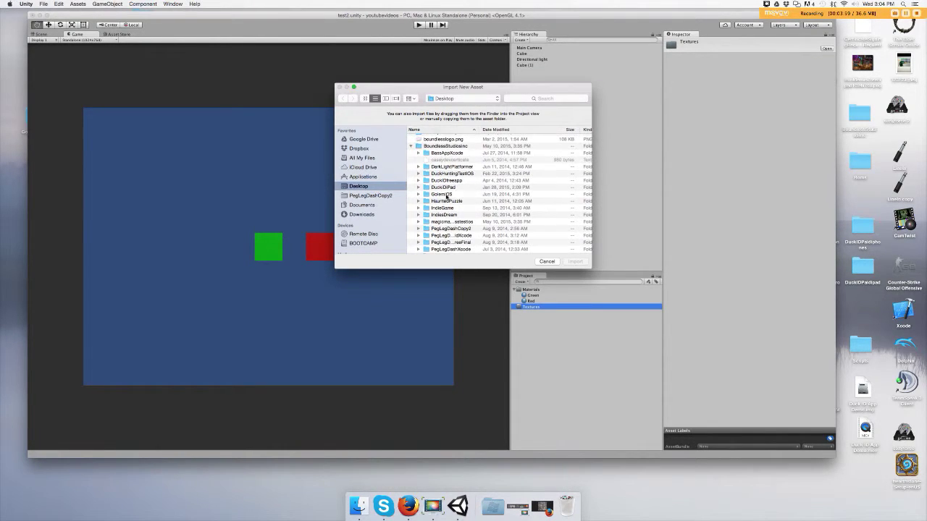
{"action": "scroll", "coordinate": [446, 197], "scroll_direction": "down", "scroll_amount": 15}
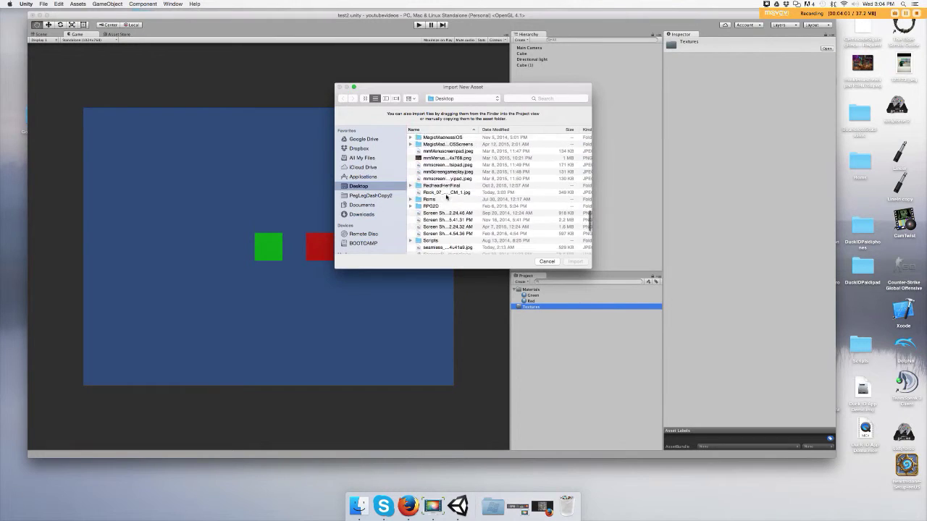
{"action": "left_click", "coordinate": [480, 166]}
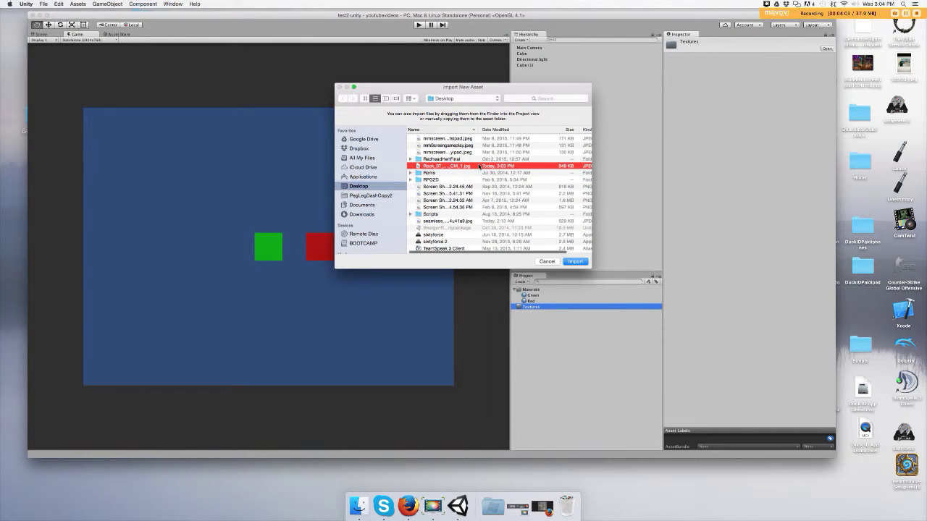
{"action": "left_click", "coordinate": [575, 261]}
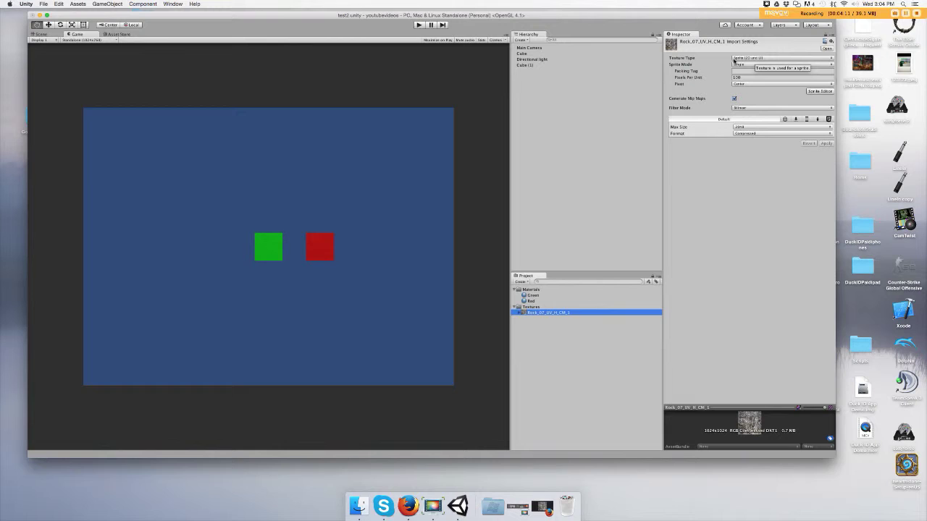
Set the rock texture's type to Texture with Max Size 1024 and apply.
{"action": "left_click", "coordinate": [734, 59]}
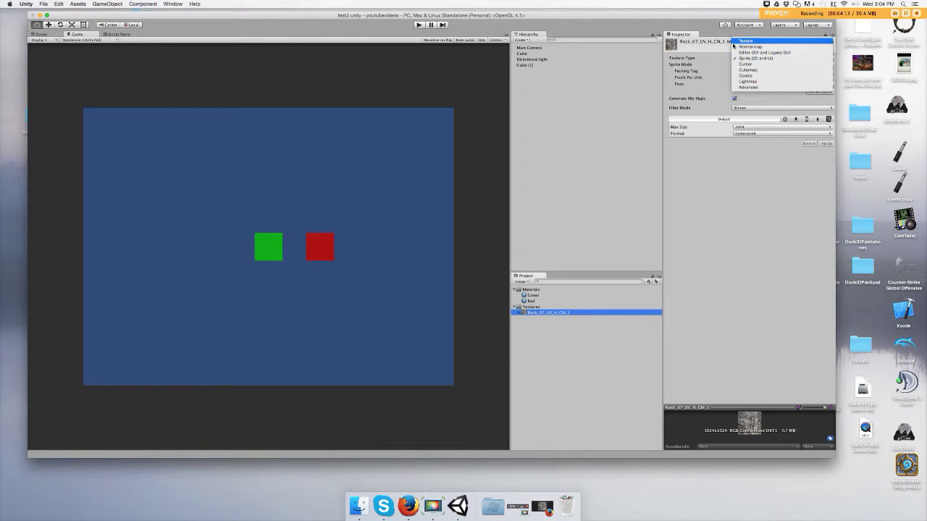
{"action": "left_click", "coordinate": [740, 42]}
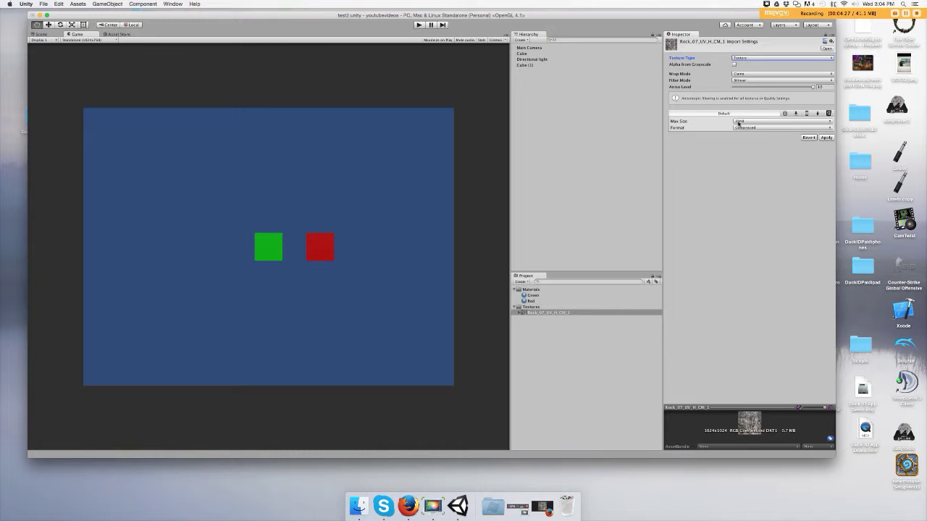
{"action": "left_click", "coordinate": [739, 123]}
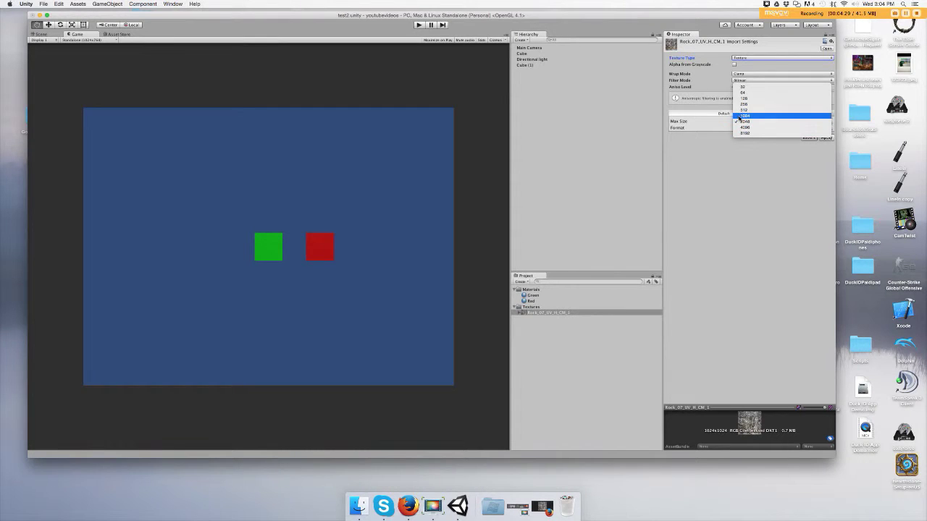
{"action": "left_click", "coordinate": [739, 116]}
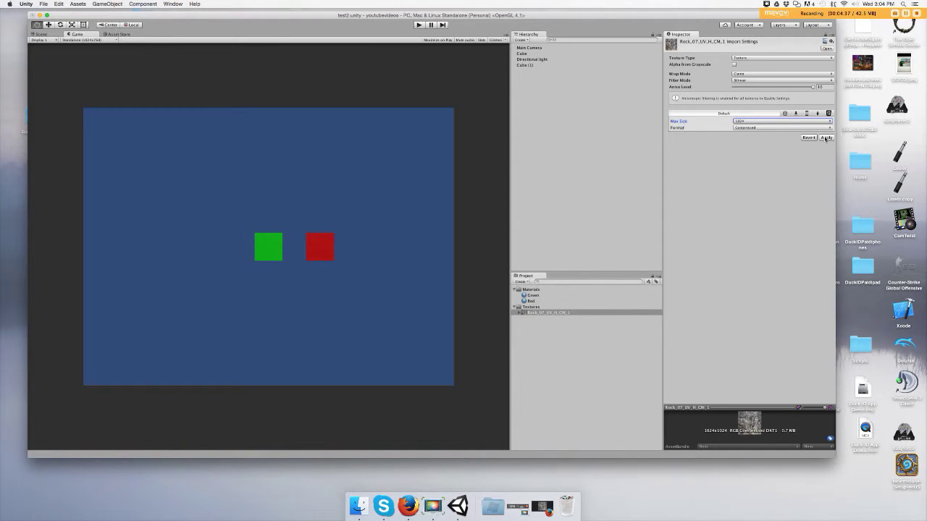
{"action": "left_click", "coordinate": [825, 137]}
Lower the Max Size to 512, keep Compressed format, and apply.
{"action": "left_click", "coordinate": [739, 127]}
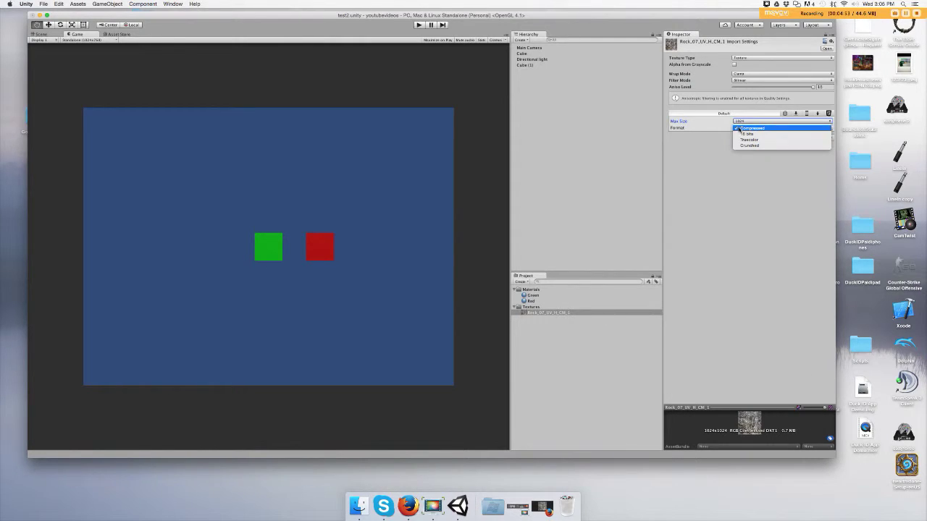
{"action": "left_click", "coordinate": [738, 128]}
{"action": "left_click", "coordinate": [737, 122]}
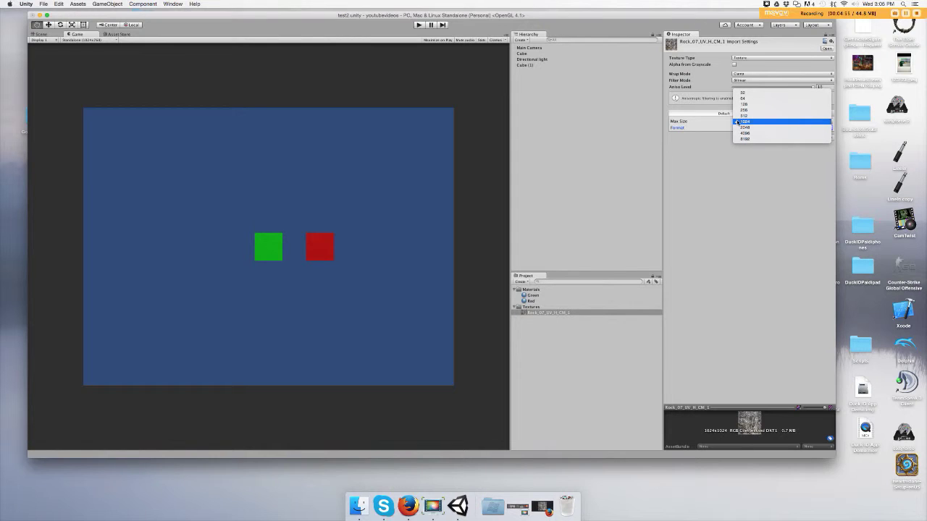
{"action": "left_click", "coordinate": [740, 117]}
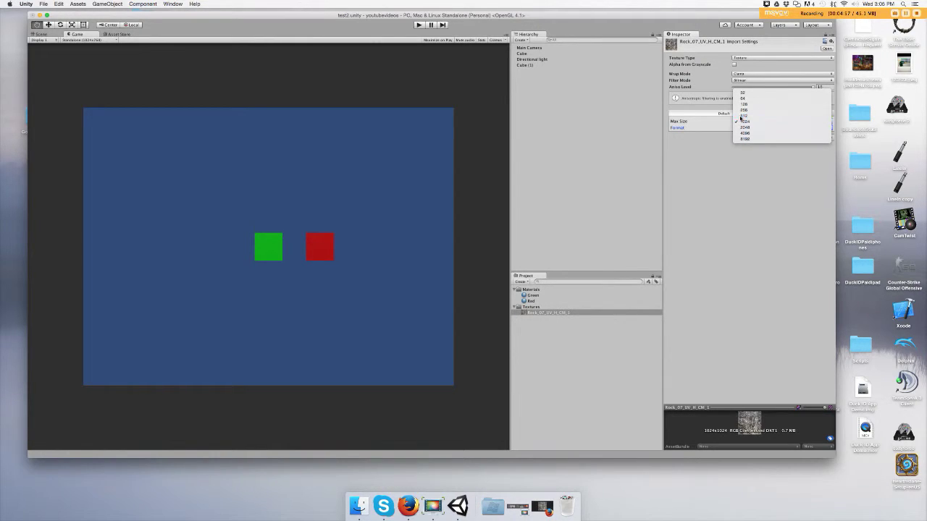
{"action": "left_click", "coordinate": [748, 129]}
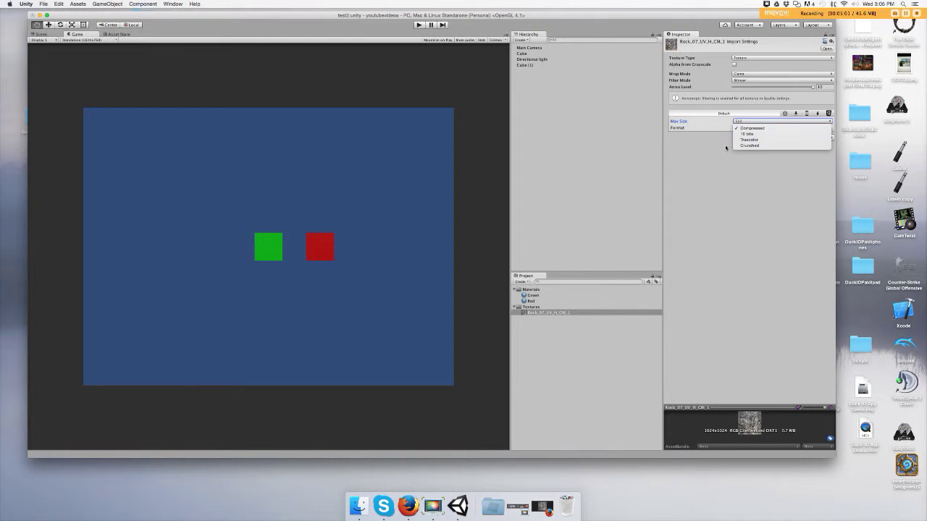
{"action": "left_click", "coordinate": [751, 128]}
{"action": "left_click", "coordinate": [826, 138]}
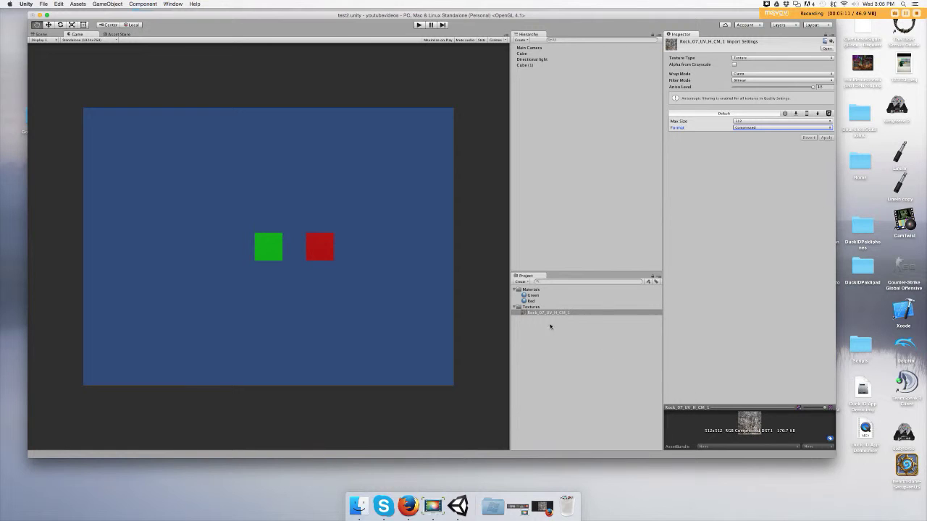
Drag the rock texture onto the Cube, then undo so it stays red.
{"action": "left_click", "coordinate": [522, 55]}
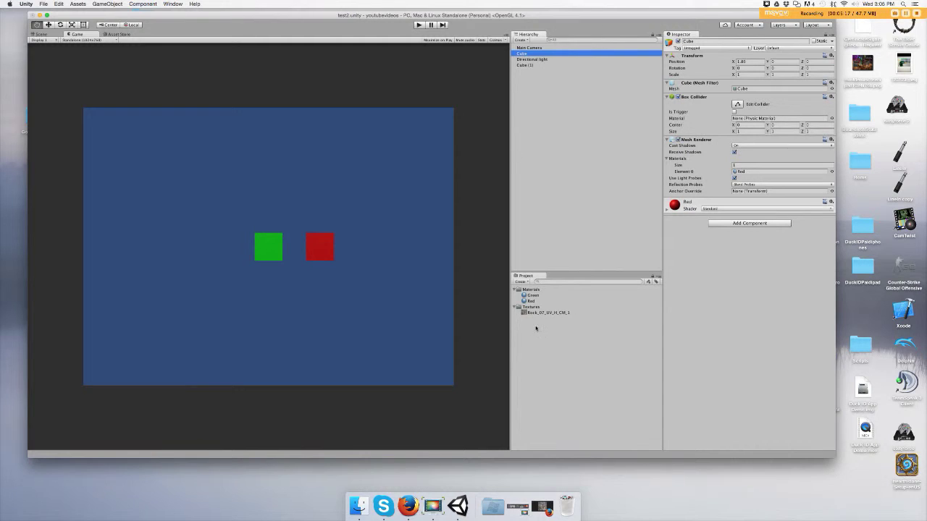
{"action": "left_click_drag", "start_coordinate": [534, 313], "coordinate": [525, 55]}
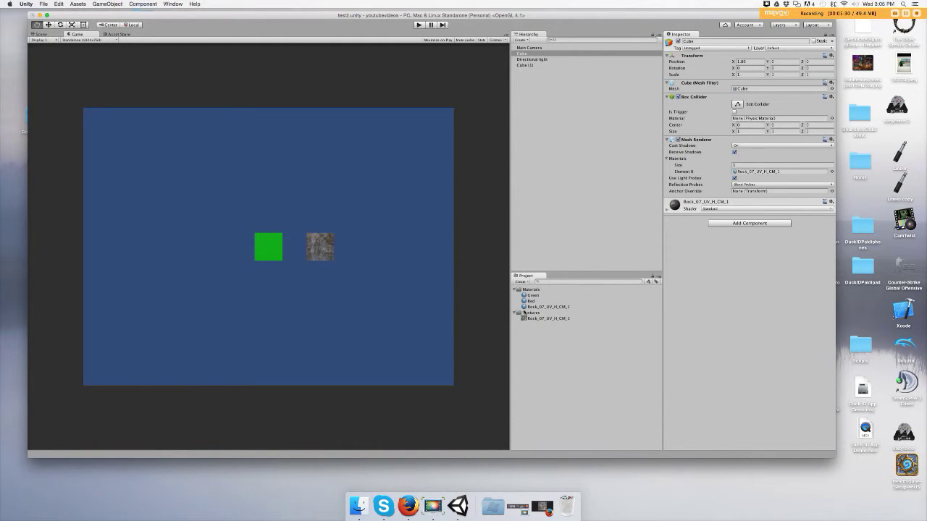
{"action": "key", "text": "super+z"}
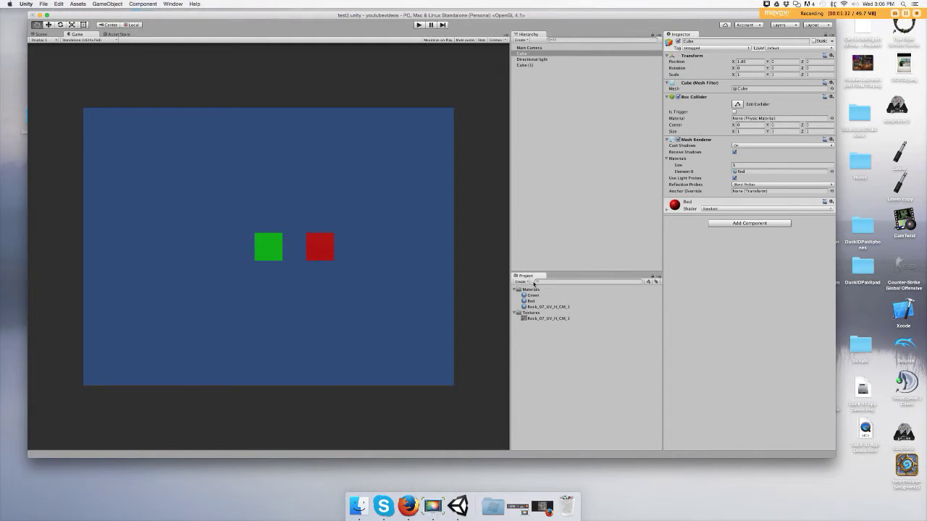
Delete the auto-generated Rock_07_UV_H_CM_1 material.
{"action": "left_click", "coordinate": [533, 307]}
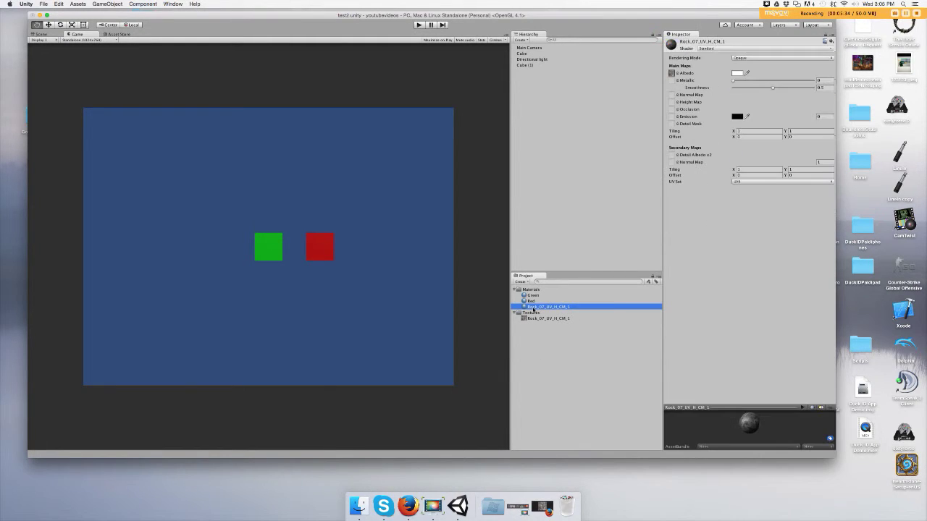
{"action": "right_click", "coordinate": [533, 307]}
{"action": "left_click", "coordinate": [547, 331]}
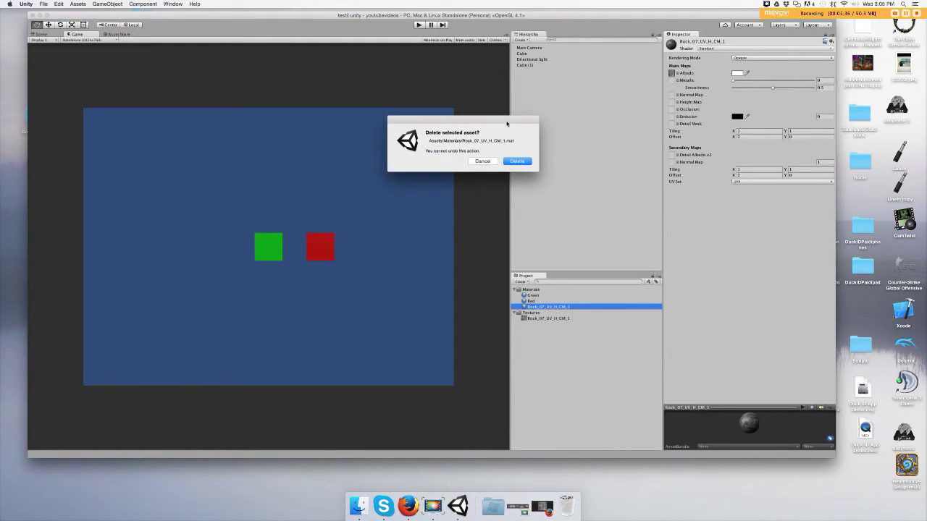
{"action": "left_click", "coordinate": [517, 162]}
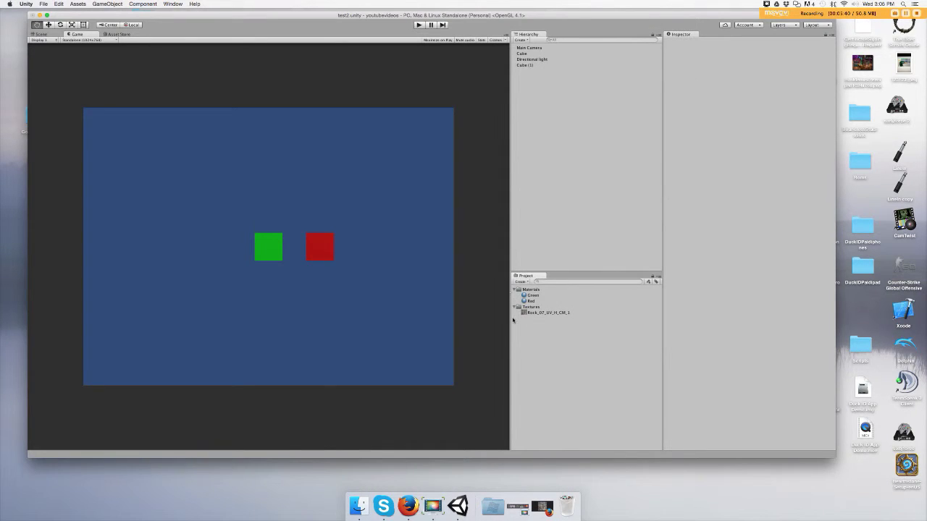
Create a new material named RockTexture in the Materials folder.
{"action": "left_click", "coordinate": [530, 289]}
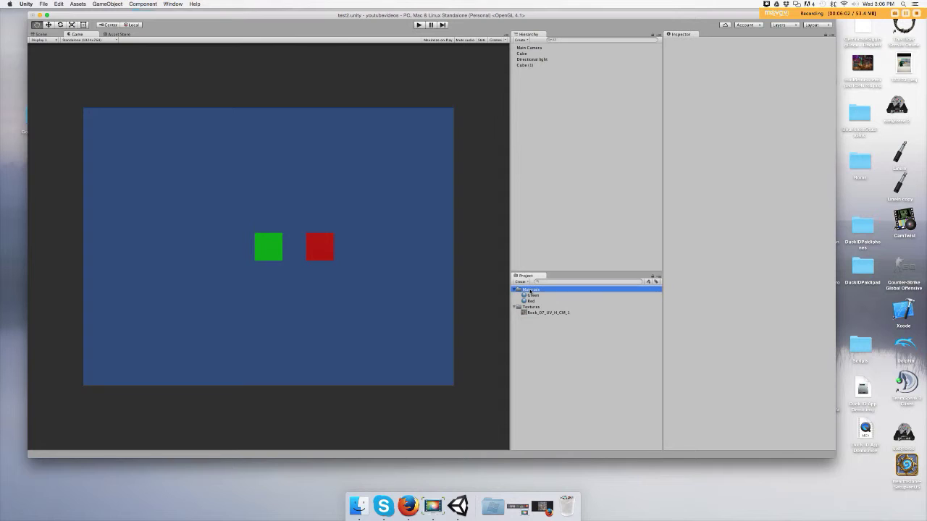
{"action": "right_click", "coordinate": [530, 291]}
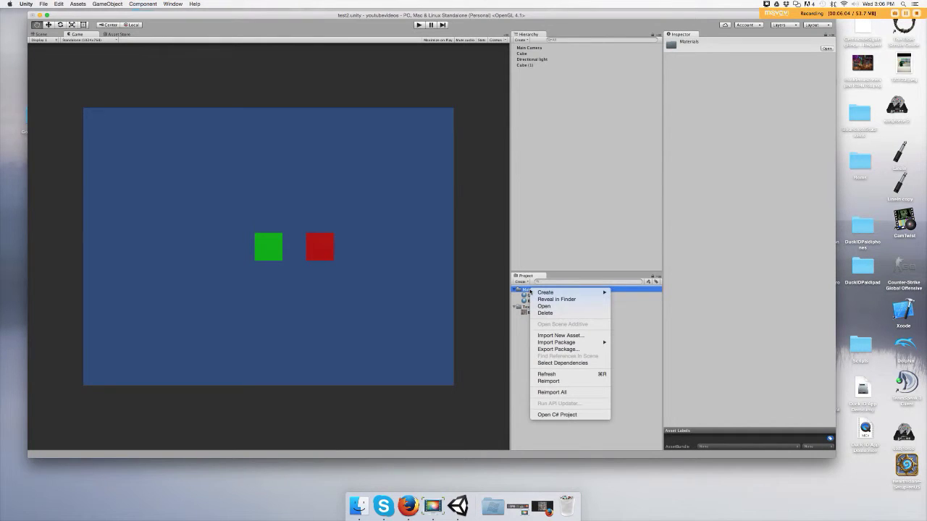
{"action": "mouse_move", "coordinate": [555, 293]}
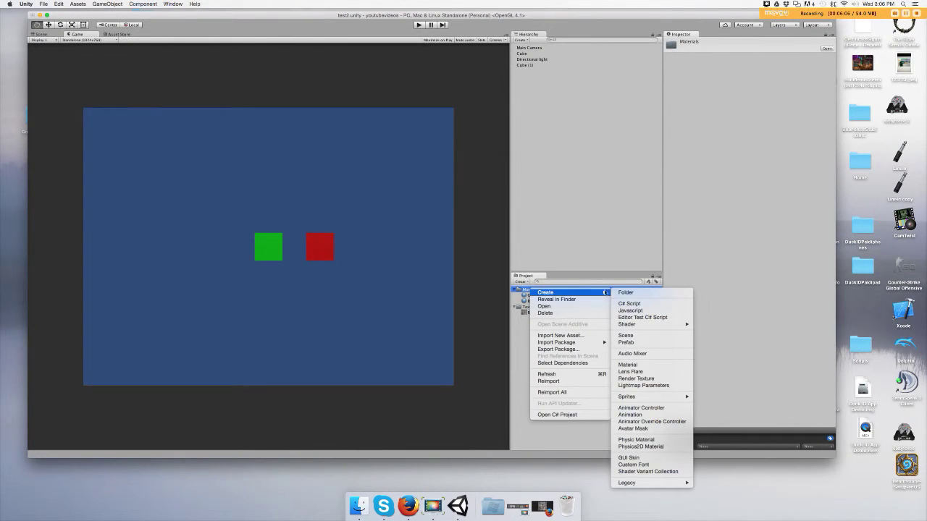
{"action": "left_click", "coordinate": [632, 364]}
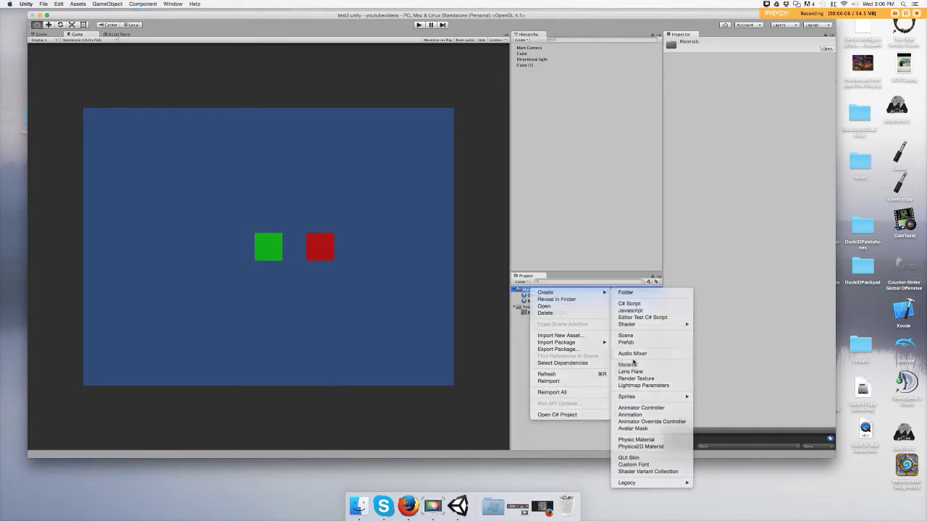
{"action": "key", "text": "BackSpace"}
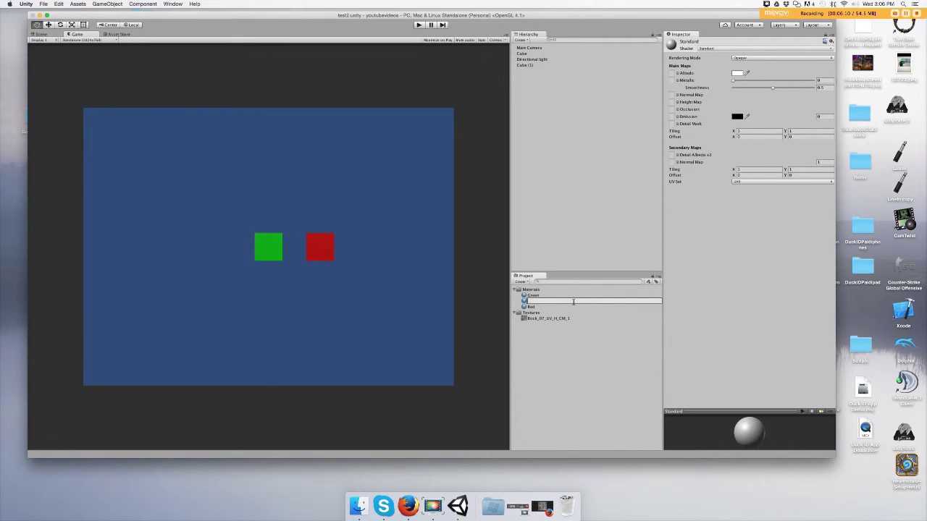
{"action": "type", "text": "RockTexturest"}
{"action": "key", "text": "Return"}
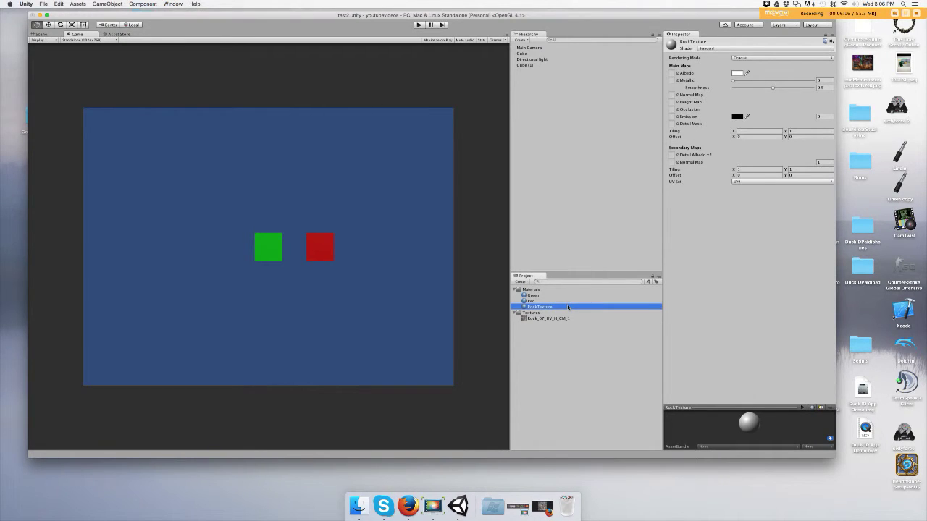
Switch the RockTexture material's shader to Legacy Shaders > Diffuse.
{"action": "left_click", "coordinate": [702, 49]}
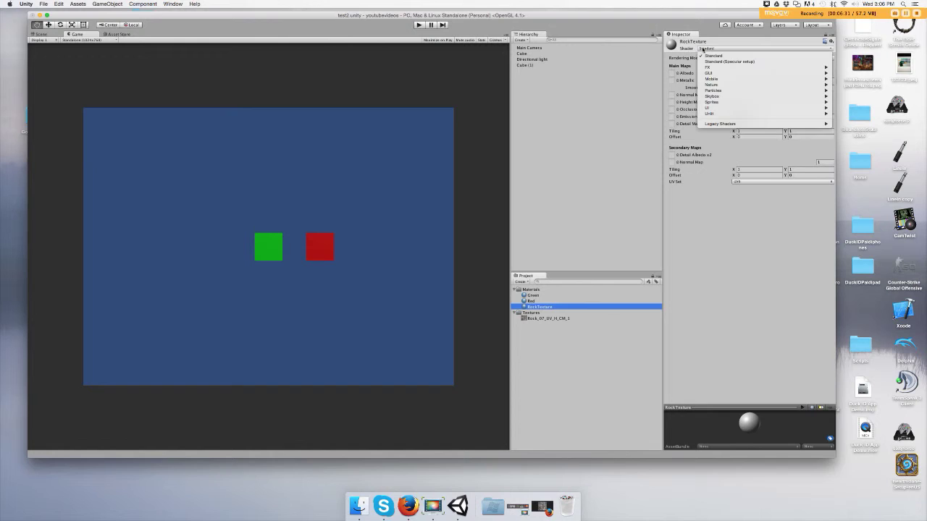
{"action": "mouse_move", "coordinate": [699, 97]}
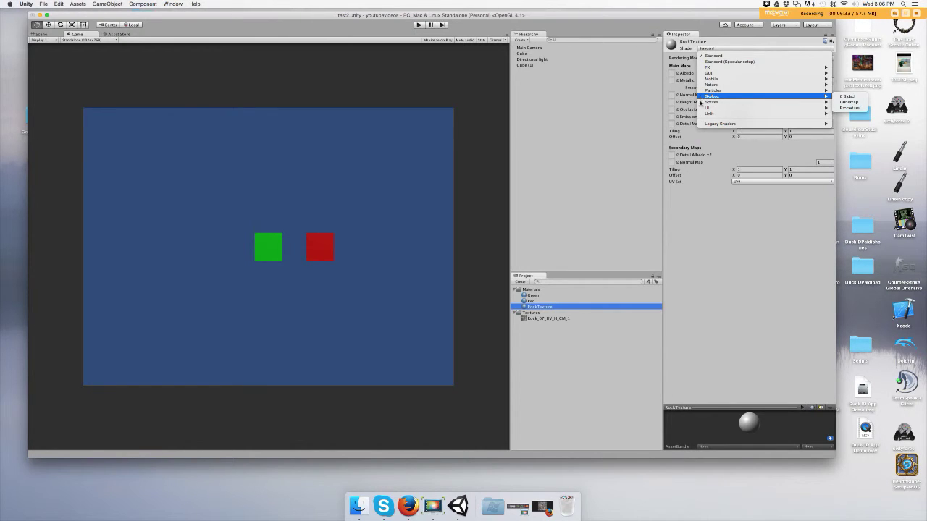
{"action": "mouse_move", "coordinate": [811, 124]}
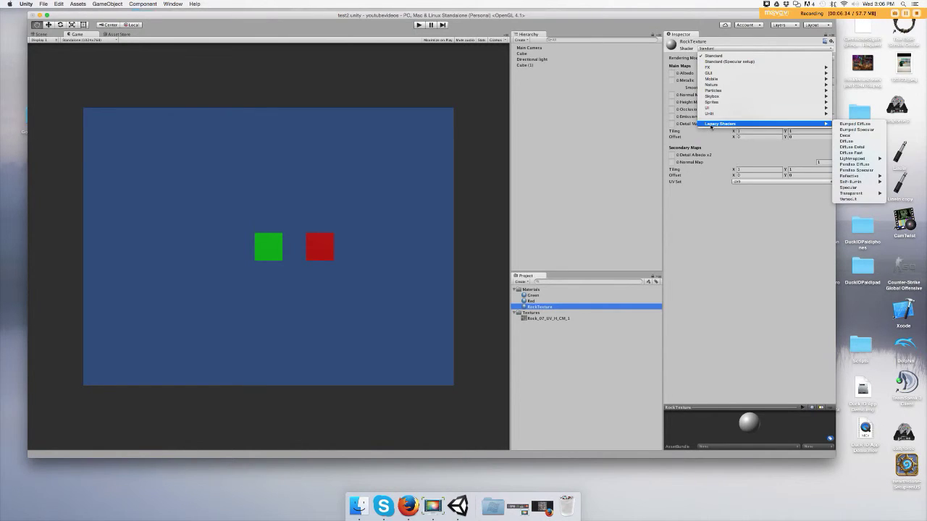
{"action": "left_click", "coordinate": [859, 142]}
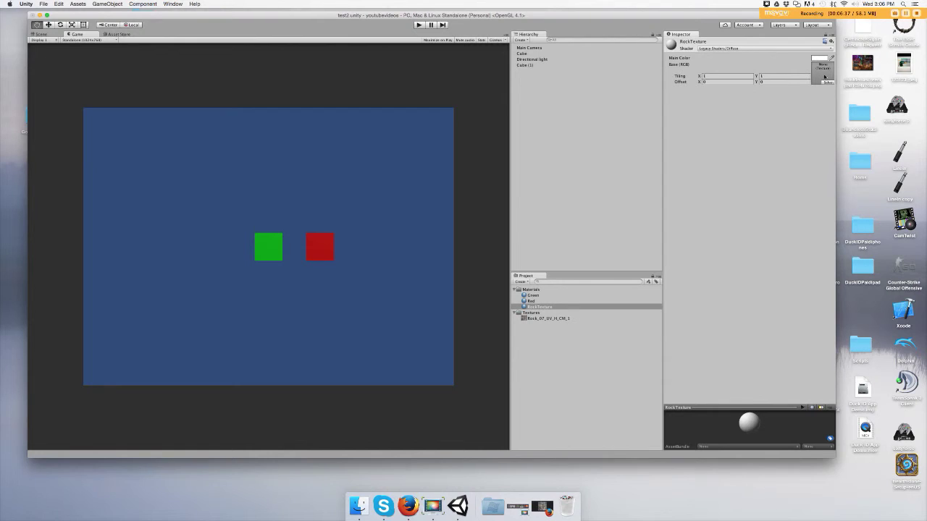
Set the rock texture as RockTexture's Base (RGB) image, then select Cube (1).
{"action": "left_click", "coordinate": [826, 82]}
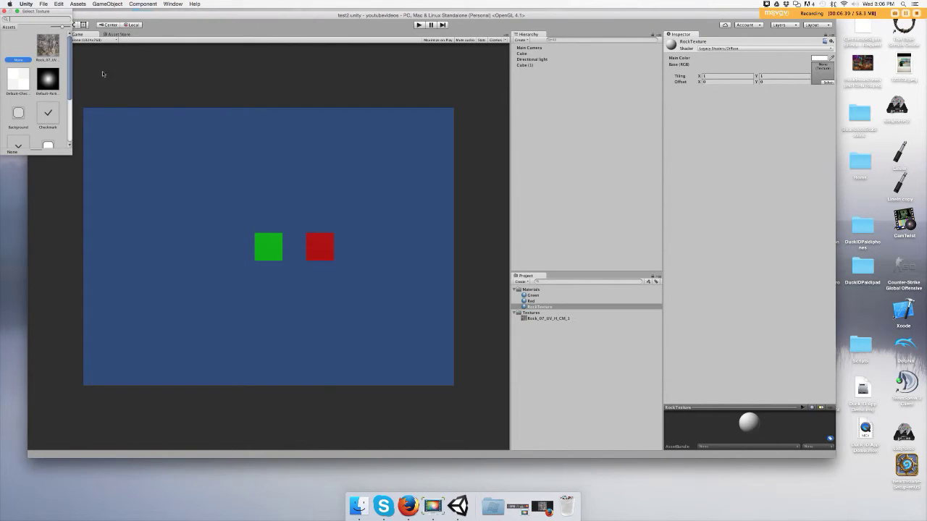
{"action": "double_click", "coordinate": [56, 52]}
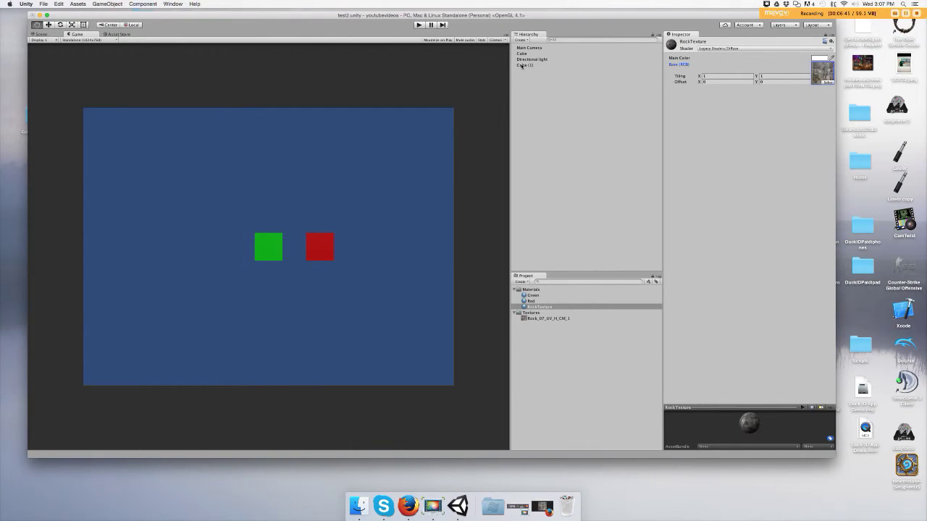
{"action": "left_click", "coordinate": [523, 65]}
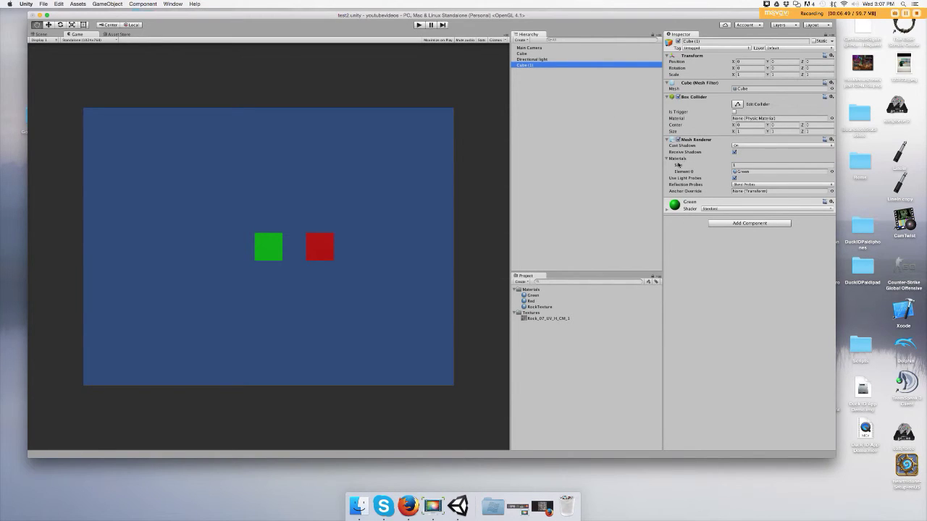
Assign the RockTexture material to Element 0 of Cube (1)'s Mesh Renderer.
{"action": "left_click", "coordinate": [832, 172]}
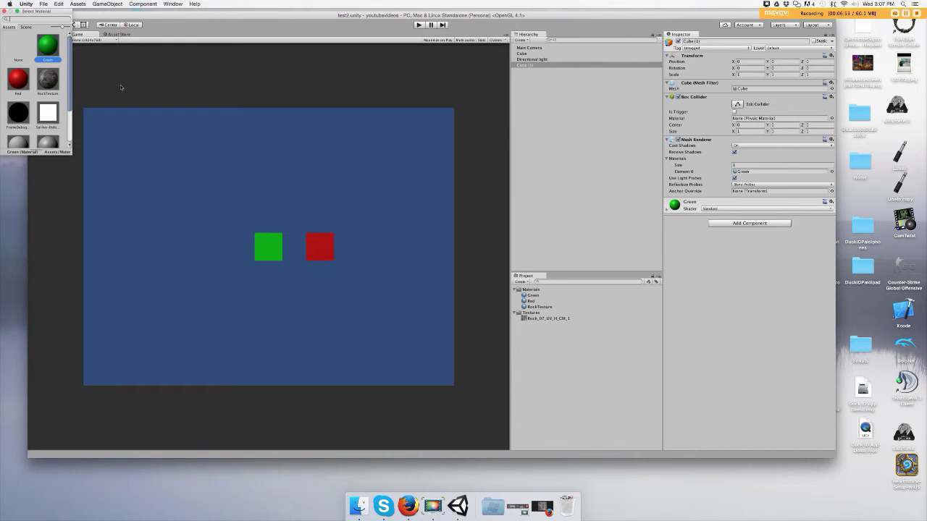
{"action": "left_click", "coordinate": [49, 81]}
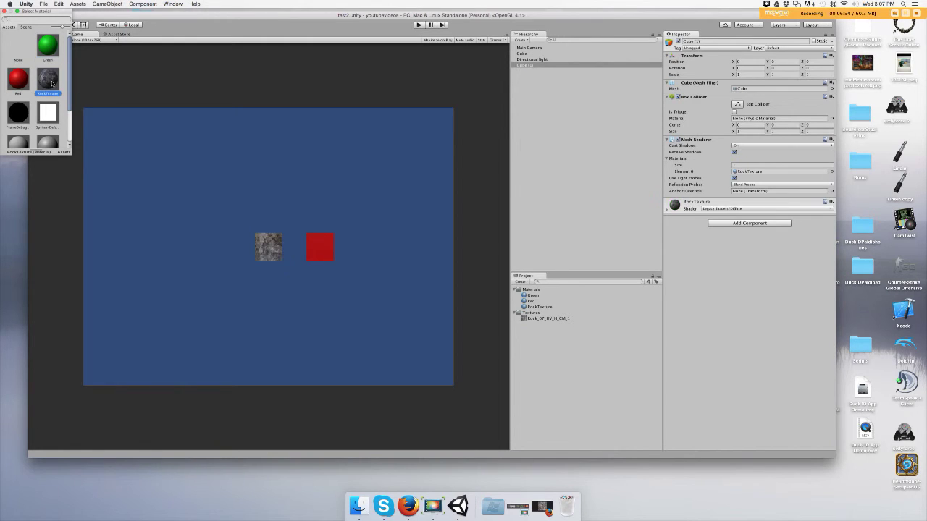
{"action": "left_click", "coordinate": [4, 12]}
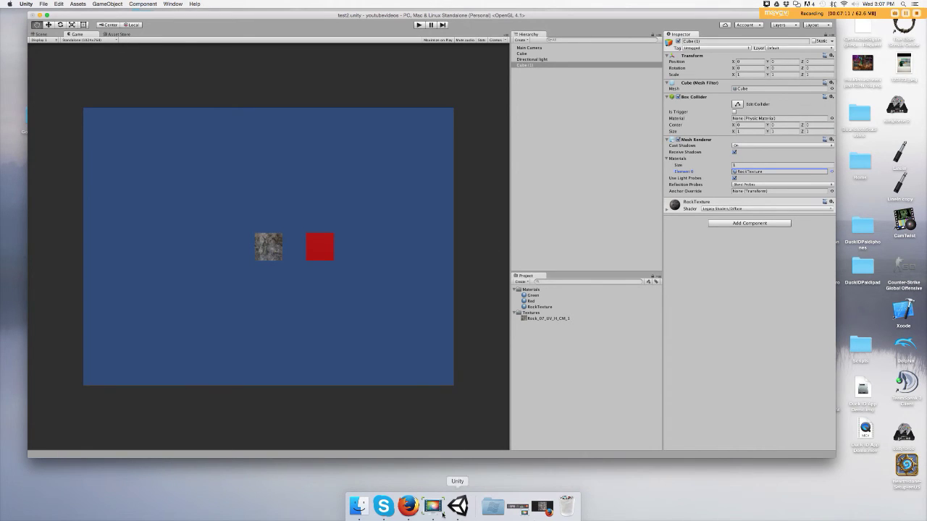
{"action": "left_click", "coordinate": [518, 507]}
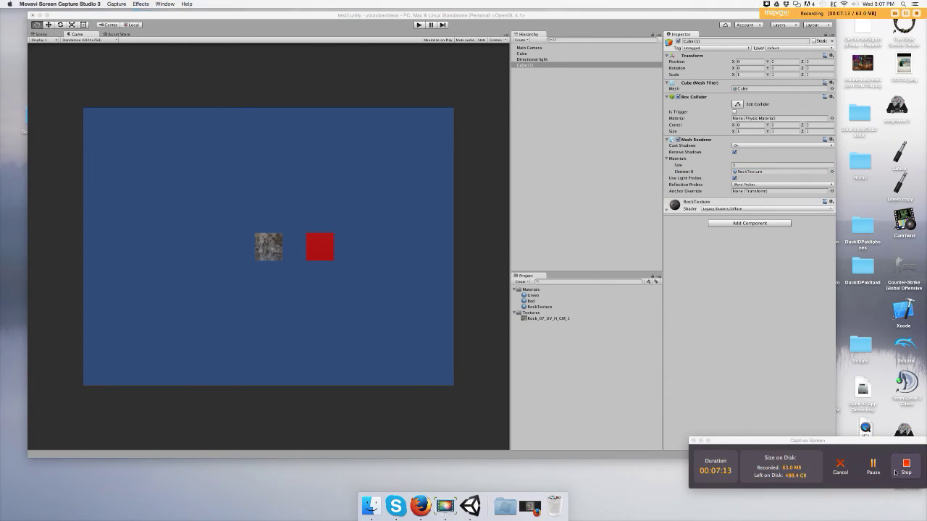